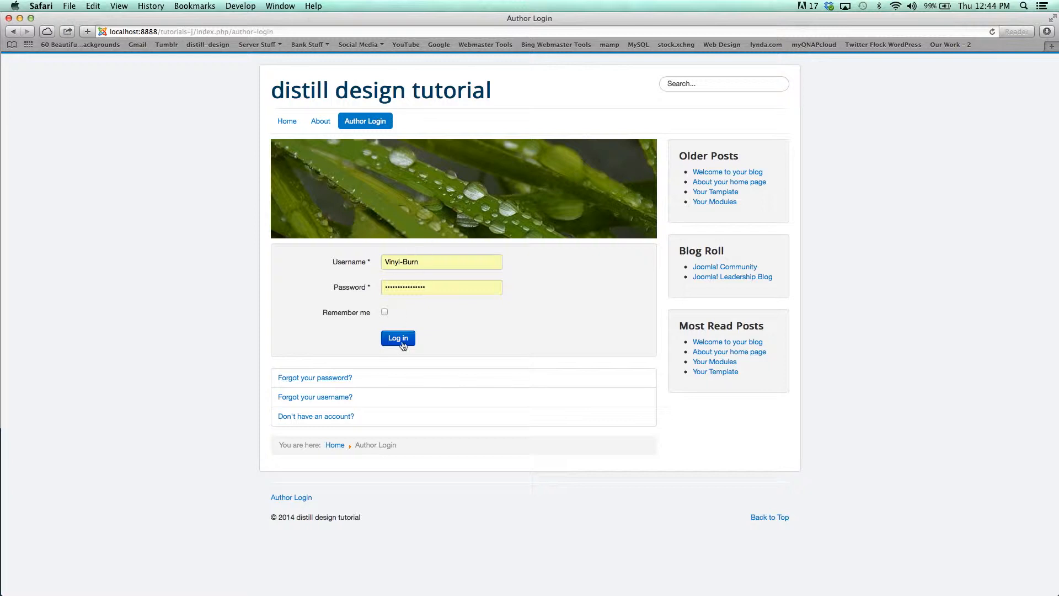
- Log in with the filled-in author credentials and open the Create a Post form
click(409, 337)
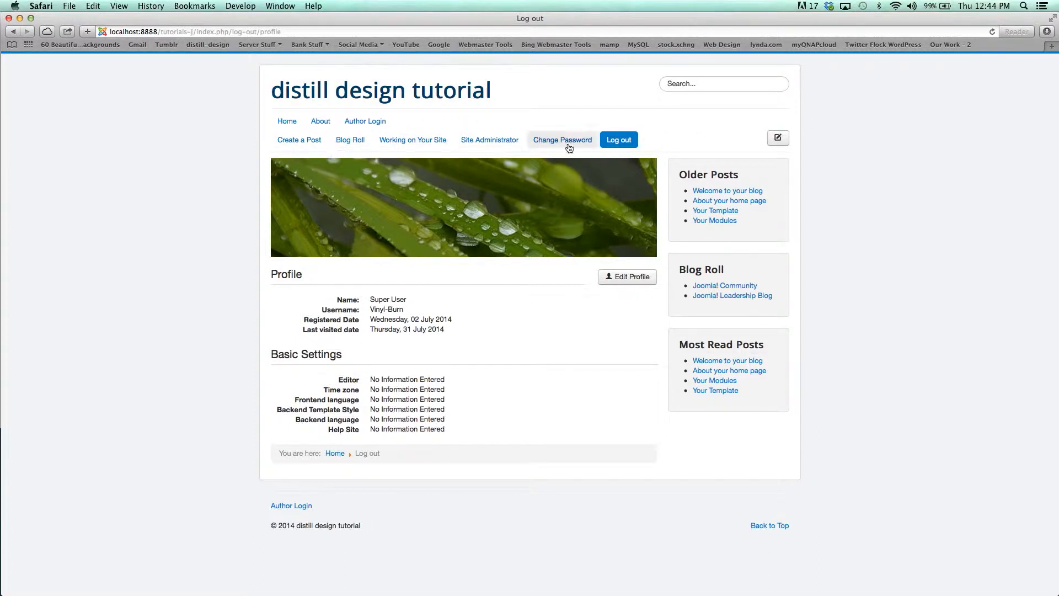
click(298, 141)
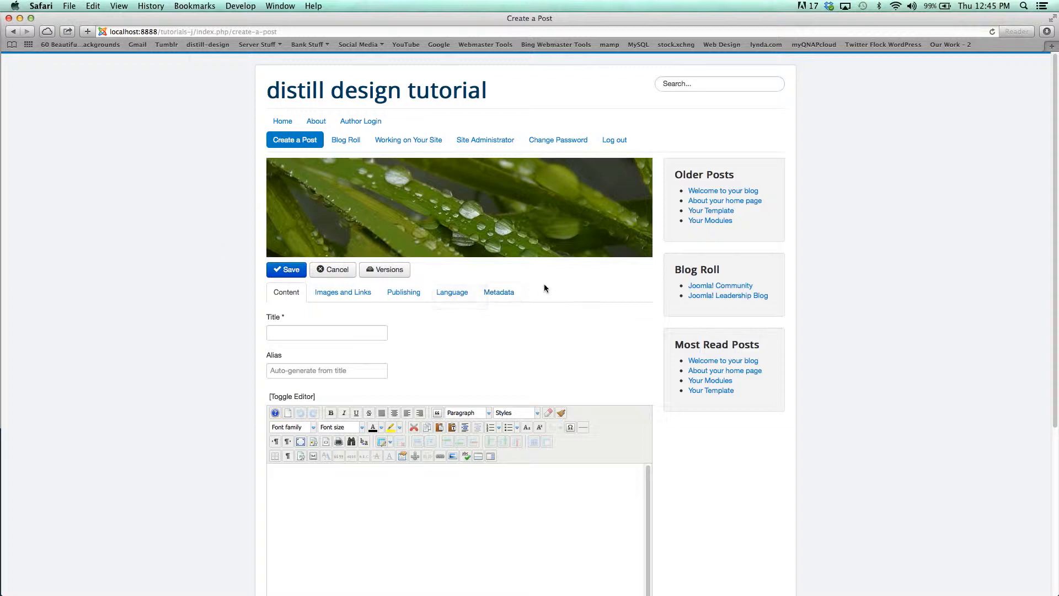
- Review the Images and Links, Publishing and Metadata tabs of the post form before returning to Content
scroll(544, 285, down, 2)
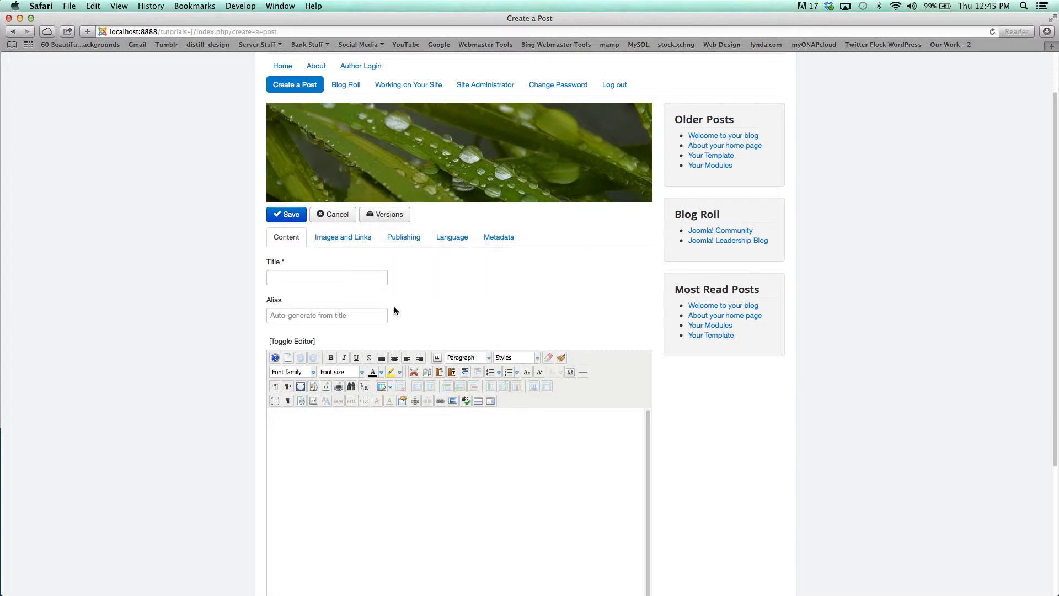
click(346, 238)
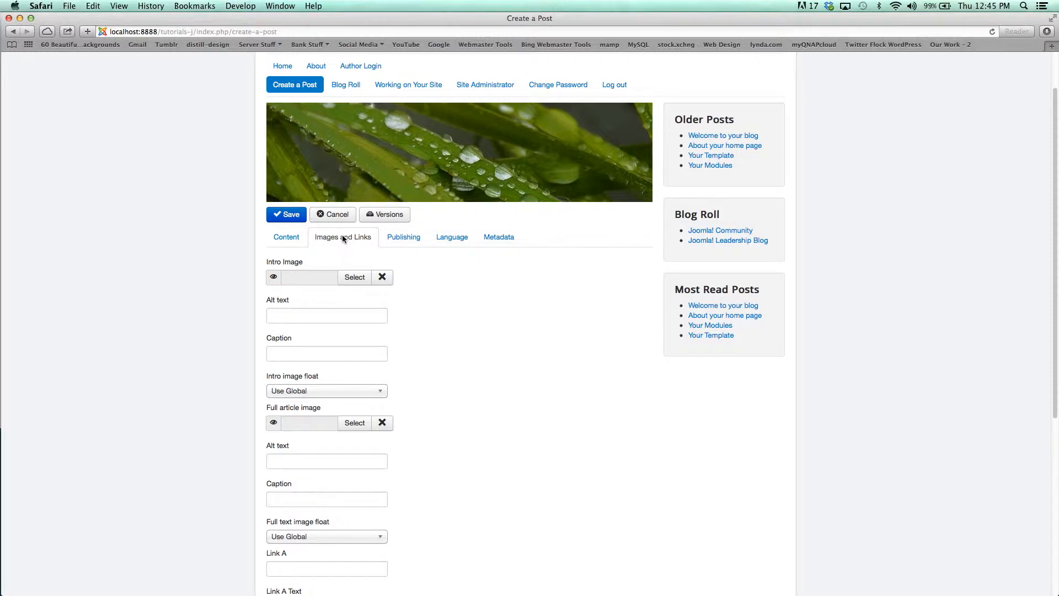
click(407, 238)
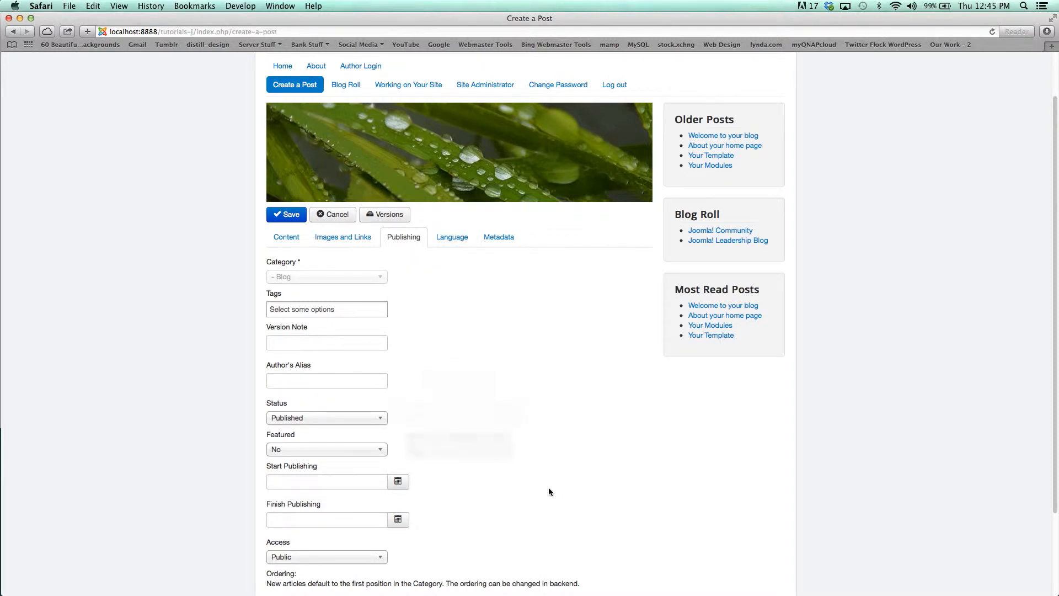
click(499, 237)
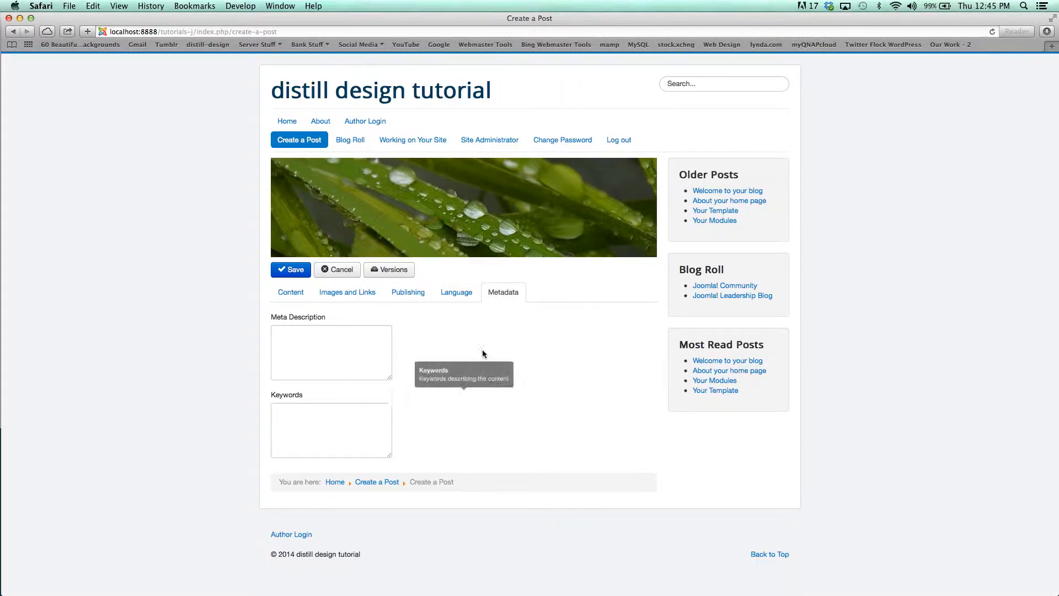
click(302, 298)
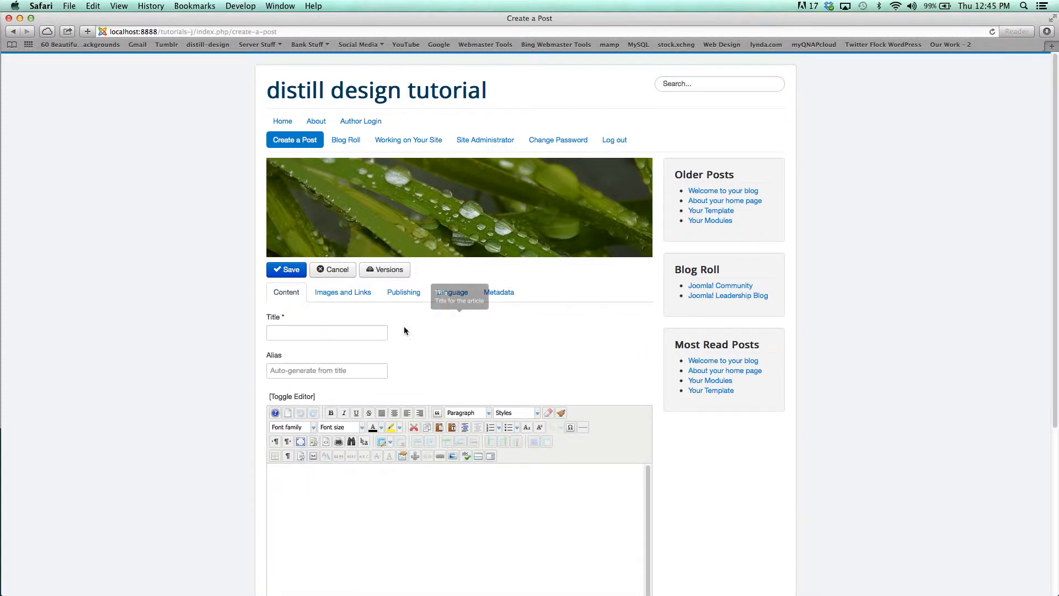
scroll(504, 327, down, 5)
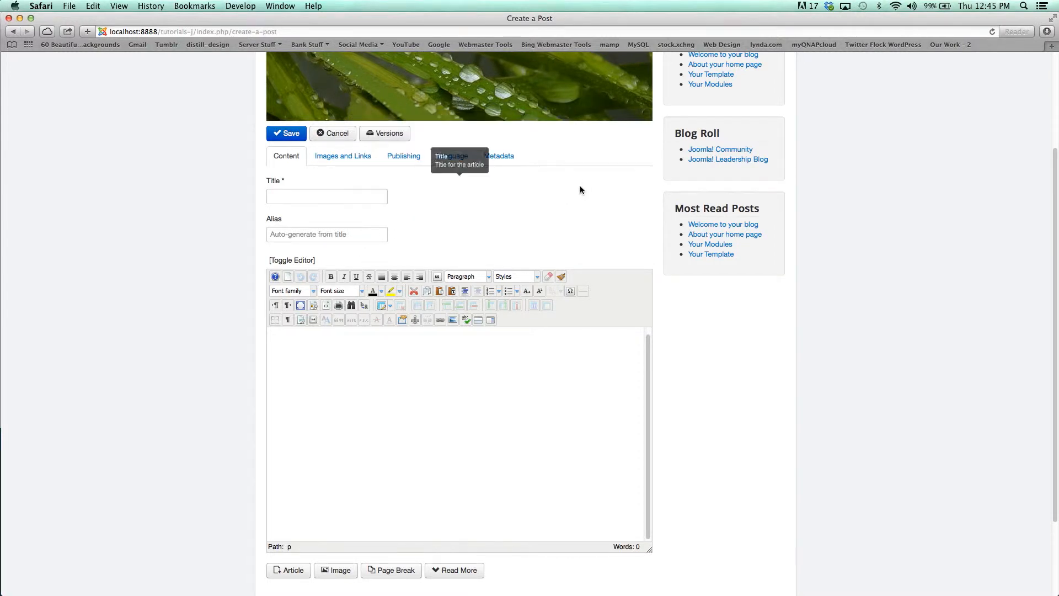
- Copy the title 'Decision Making & Comfort Zones 101' from TextEdit and paste it into the post's Title field
key(super+Tab)
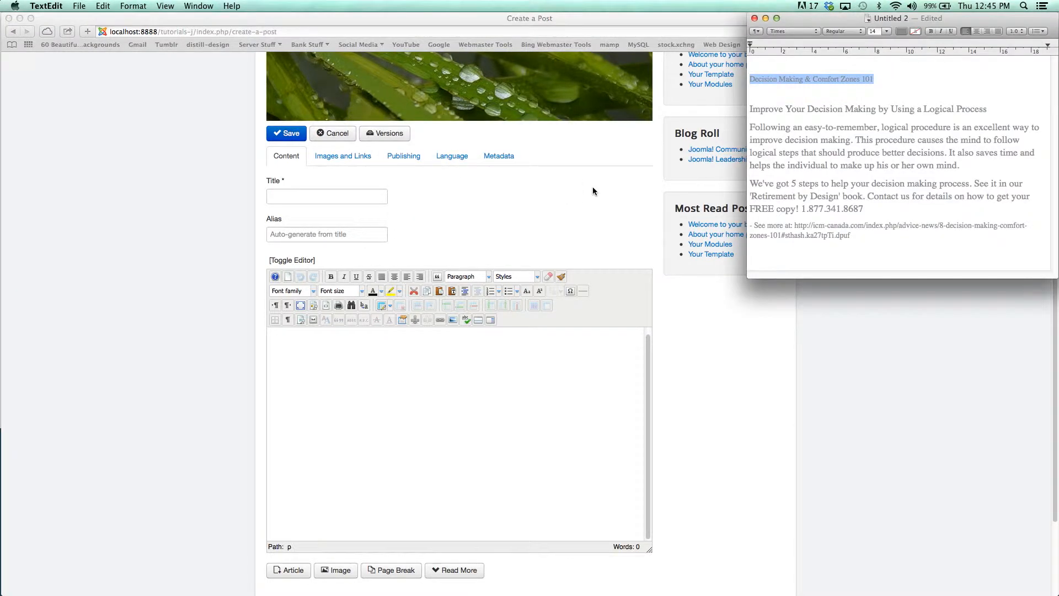
drag(822, 80, 824, 82)
click(440, 189)
click(348, 196)
text(Decision Making & Comfort Zones 101)
click(463, 217)
- Copy the article body text from the TextEdit document and paste it into the post editor
key(super+Tab)
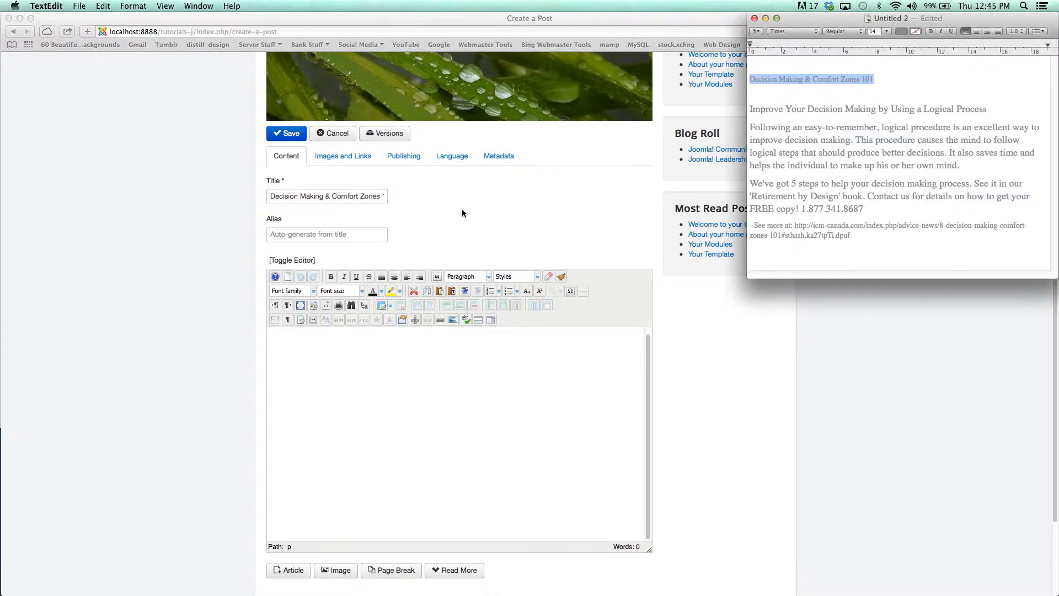
click(855, 109)
drag(751, 109, 890, 251)
key(super+c)
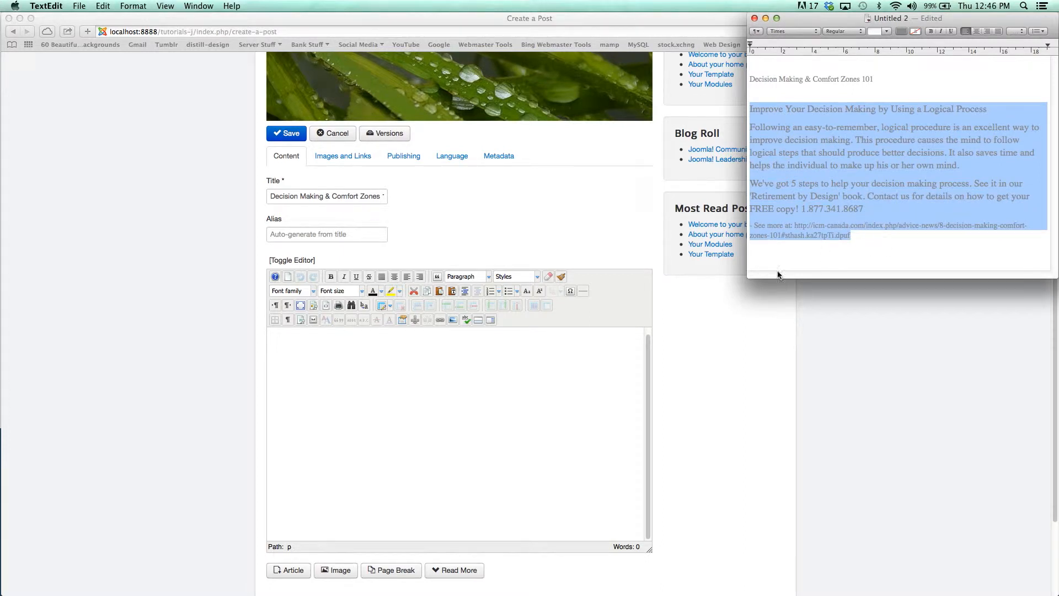
click(452, 379)
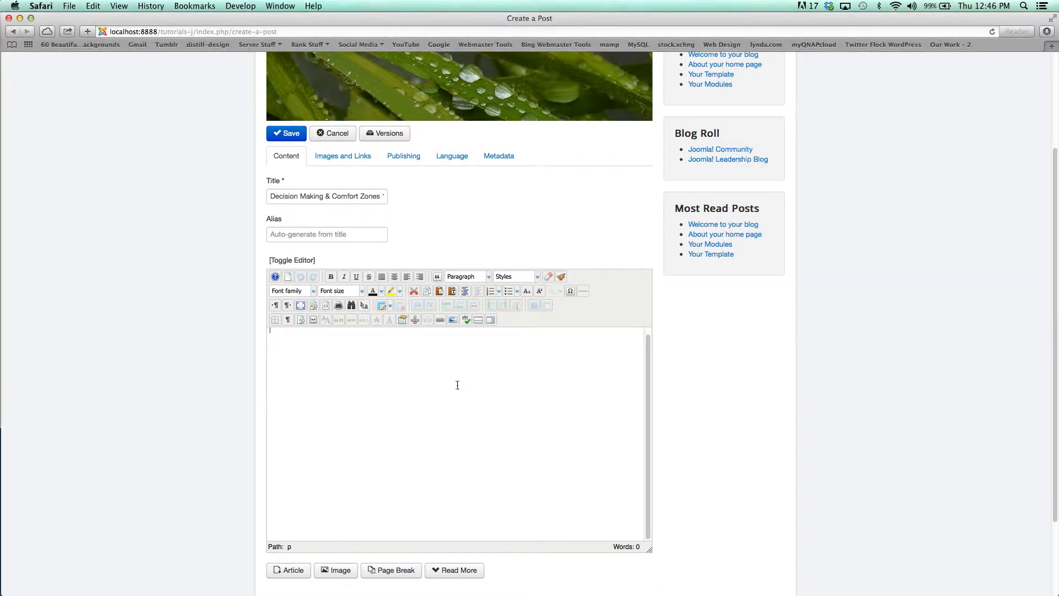
key(super+v)
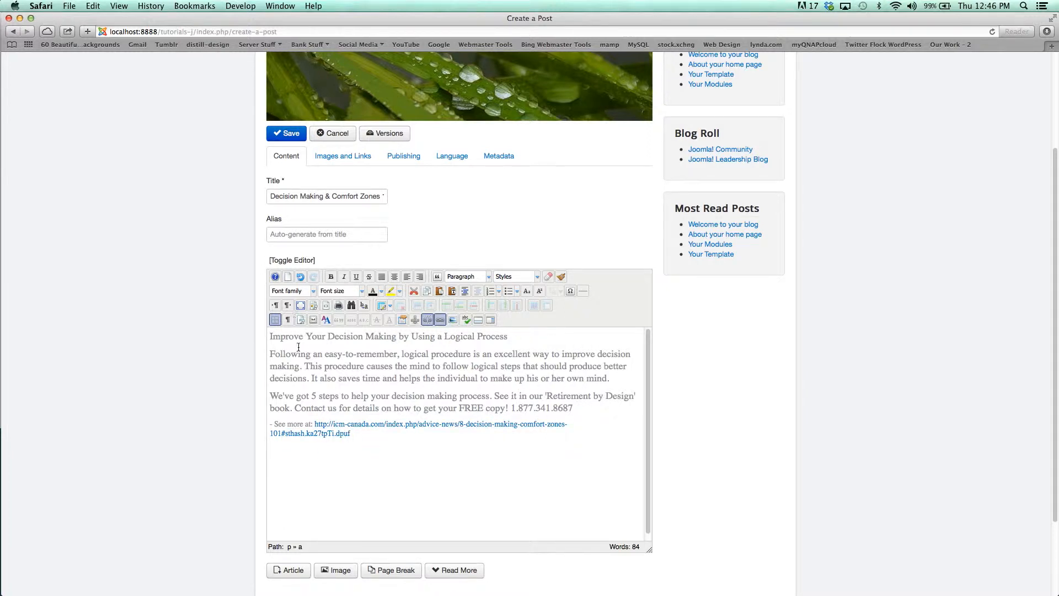
- Try bold, italic, underline and font colour on the heading line 'Improve Your Decision Making by Using a Logical Process', removing them again
drag(269, 337, 512, 346)
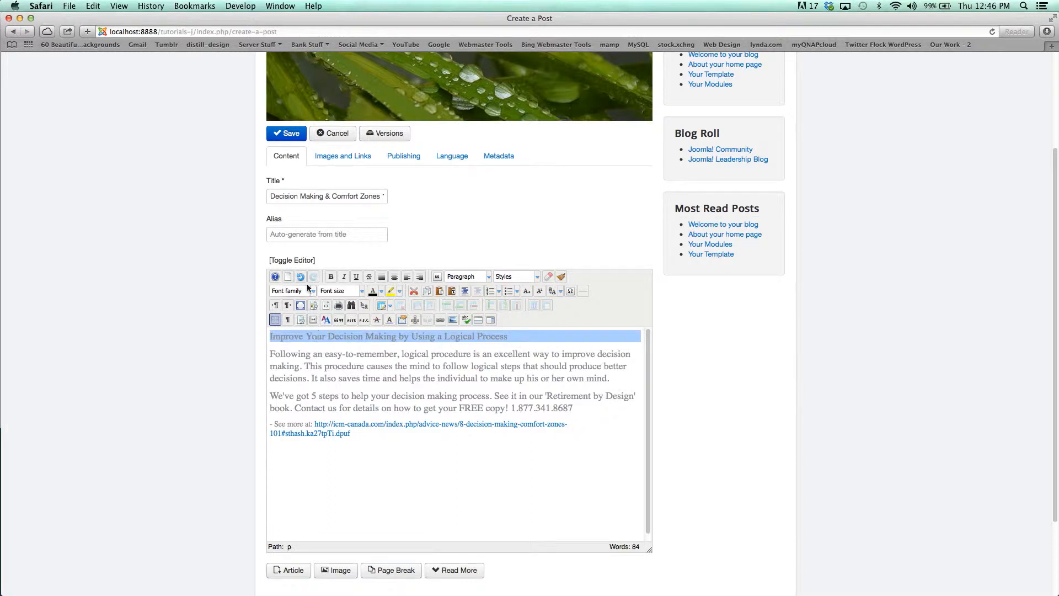
click(331, 277)
click(344, 276)
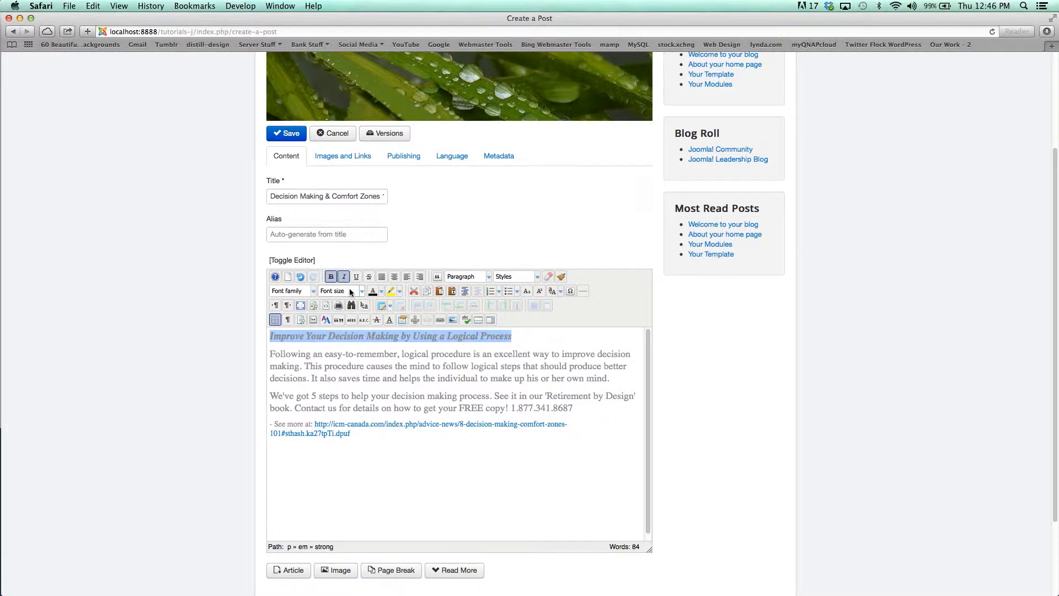
click(356, 276)
click(344, 276)
click(356, 277)
click(331, 276)
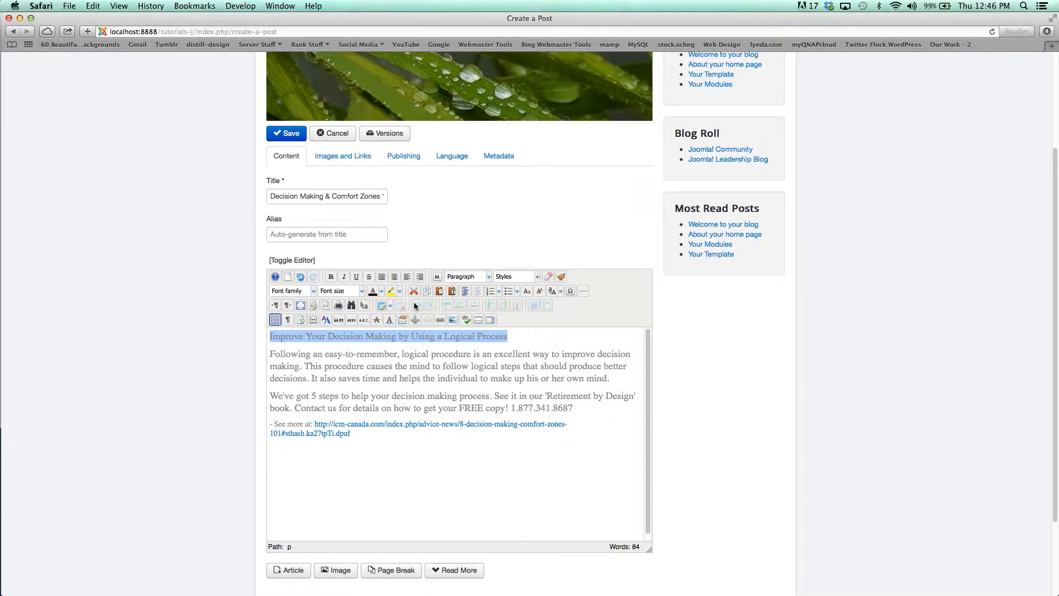
click(381, 291)
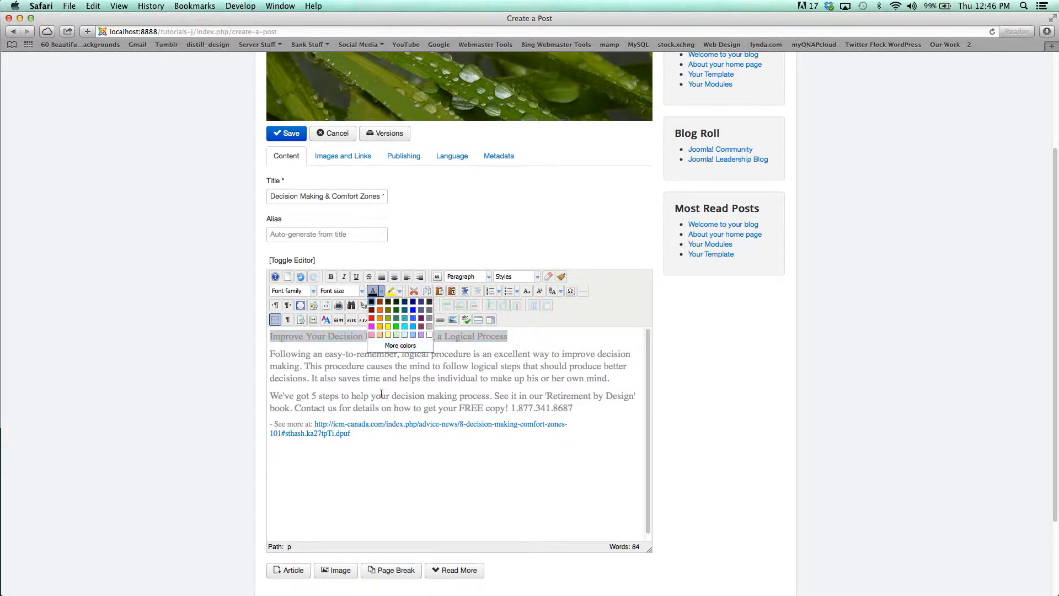
click(308, 353)
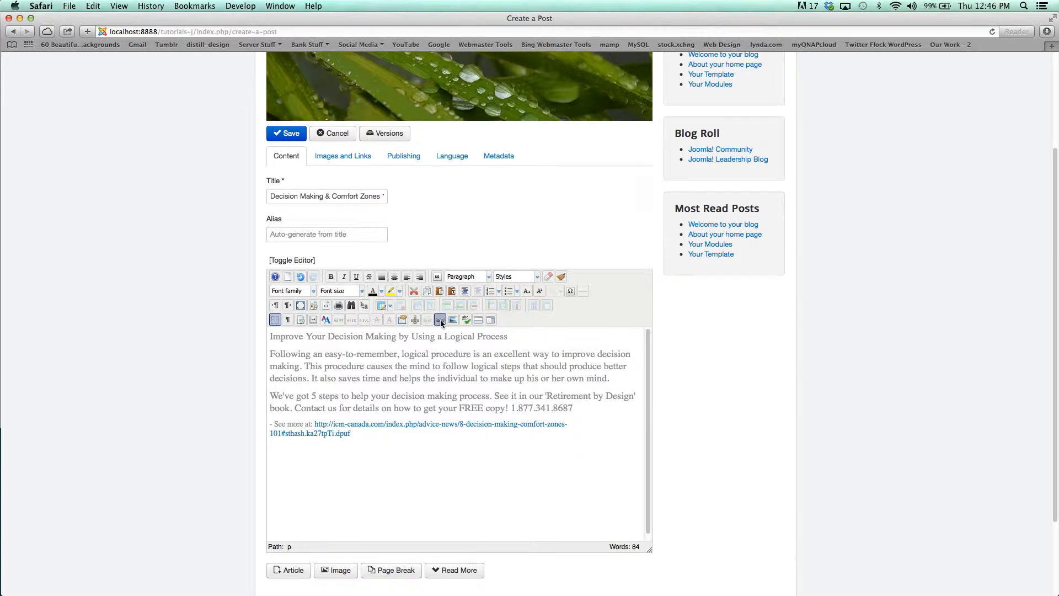
- Try adding a link to the start of the third paragraph, browsing the Contacts links before cancelling
click(272, 396)
drag(266, 396, 290, 396)
click(439, 319)
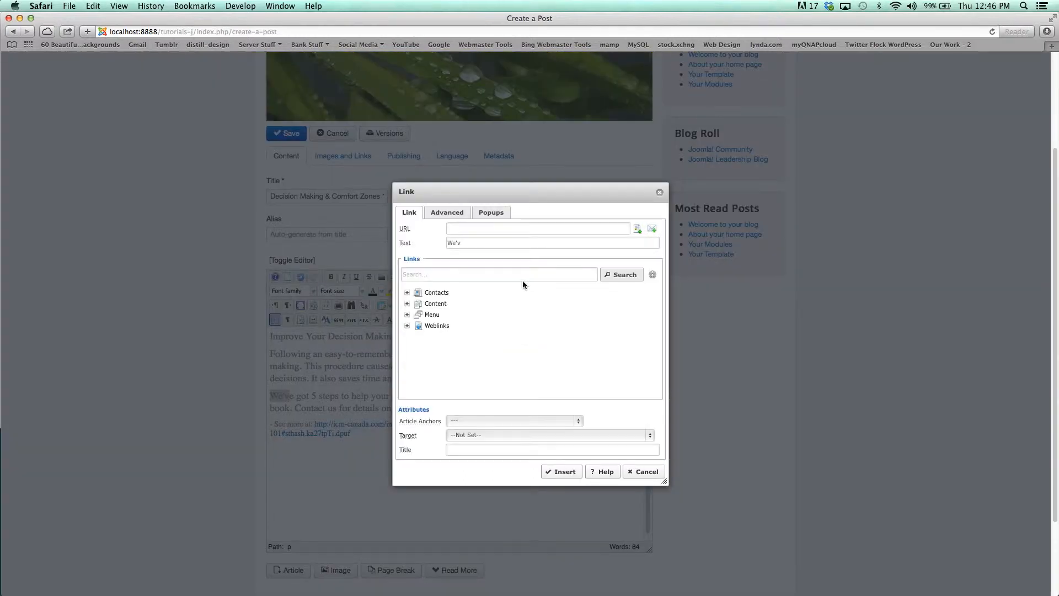
click(472, 228)
click(436, 294)
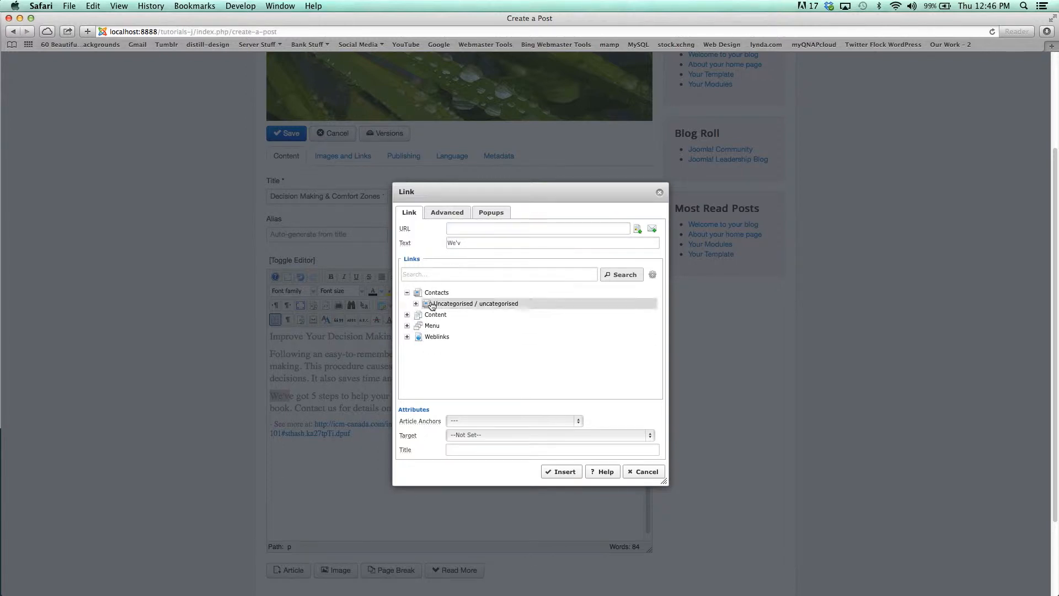
click(643, 472)
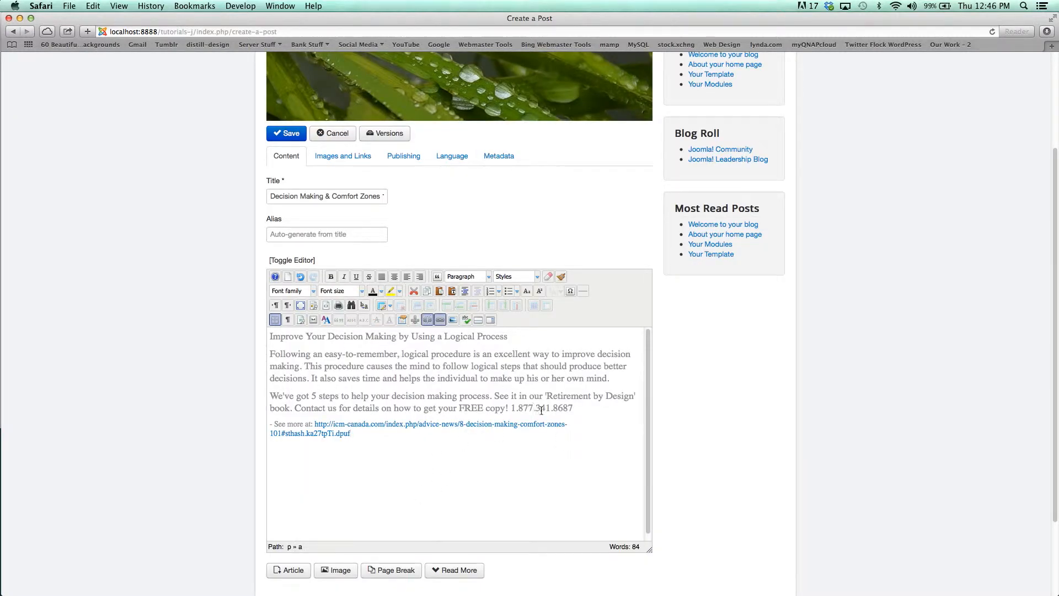
- Insert two blank lines after the paragraph ending 'make up his or her own mind.'
click(578, 409)
drag(323, 380, 611, 377)
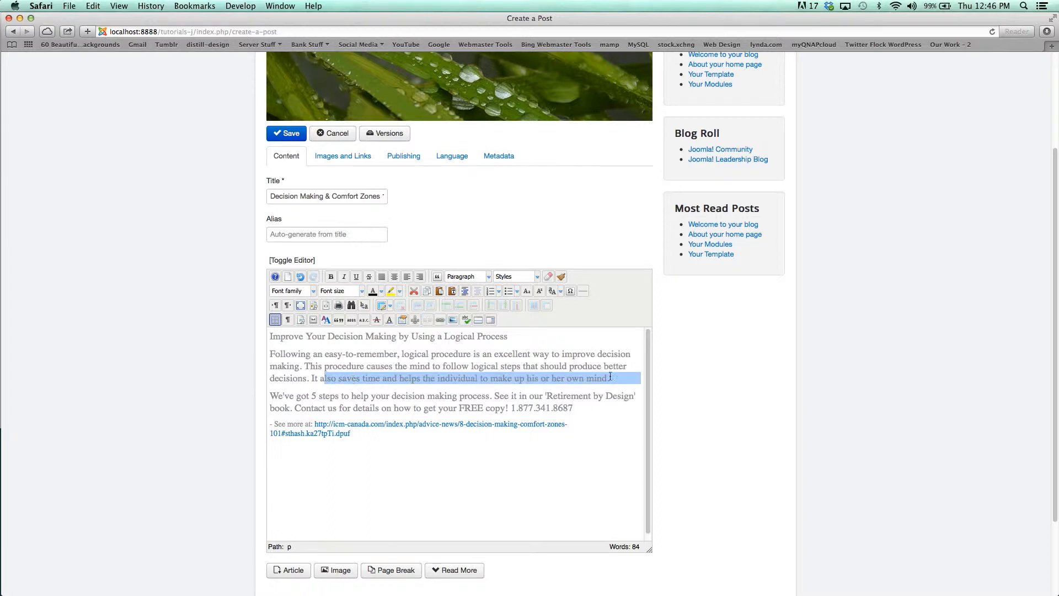
click(624, 388)
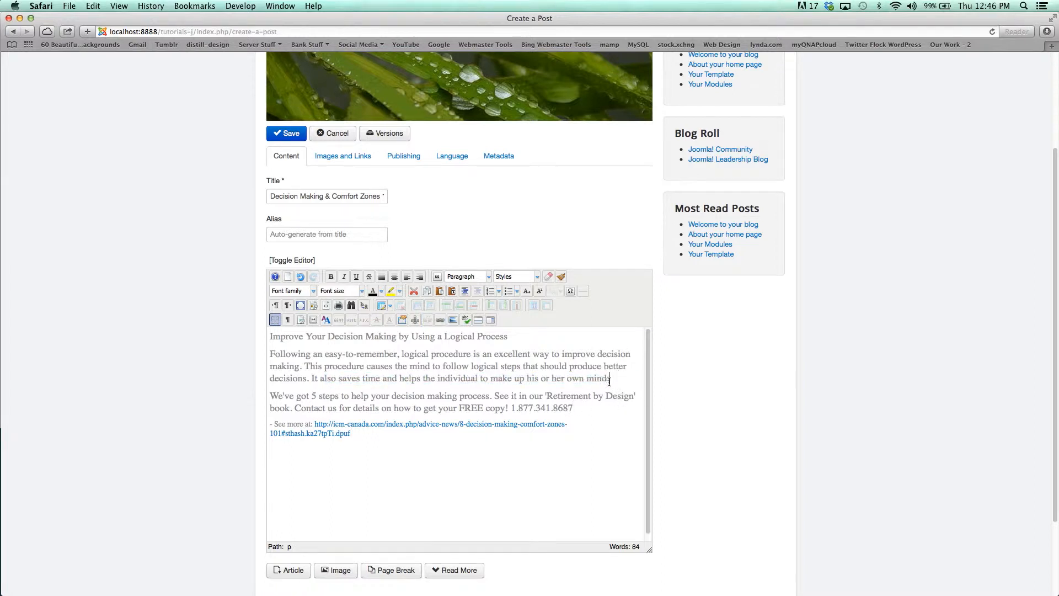
key(Return)
key(Return)
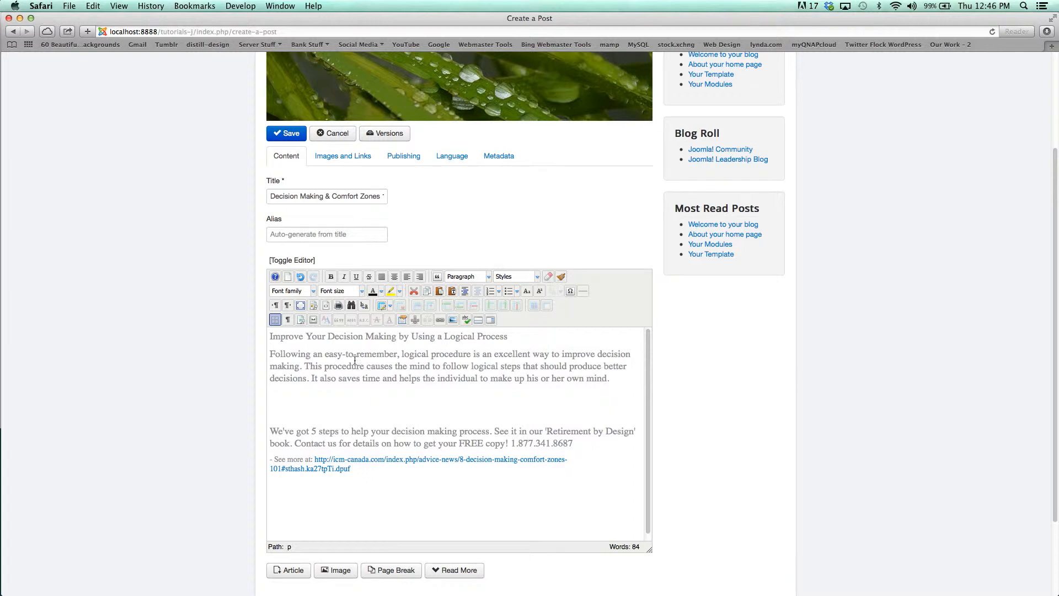
- Open the image manager and upload 729163_69445788.jpg from the Desktop
click(452, 320)
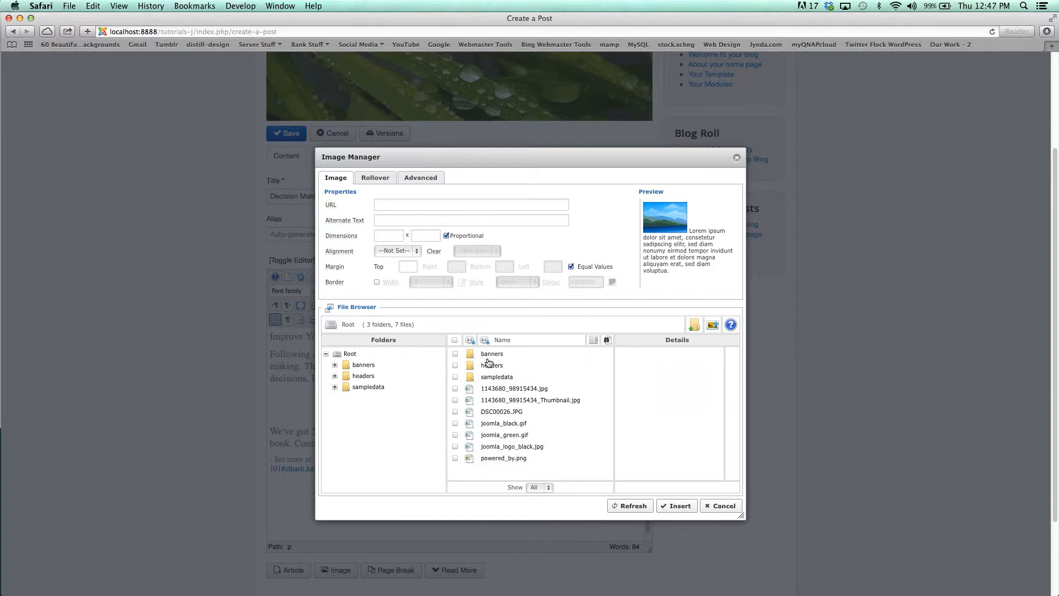
click(503, 435)
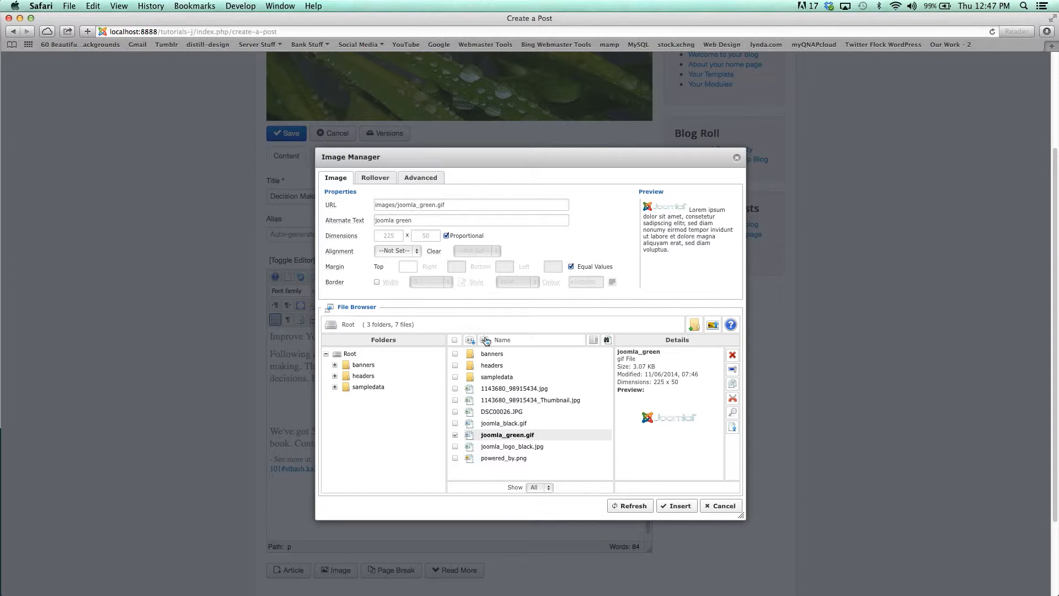
click(713, 327)
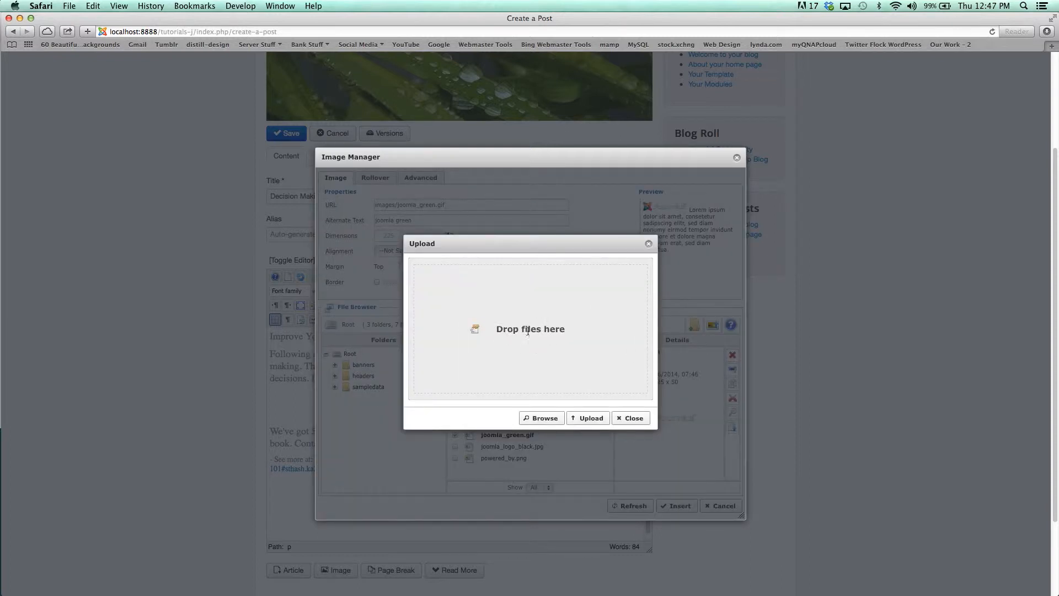
click(533, 418)
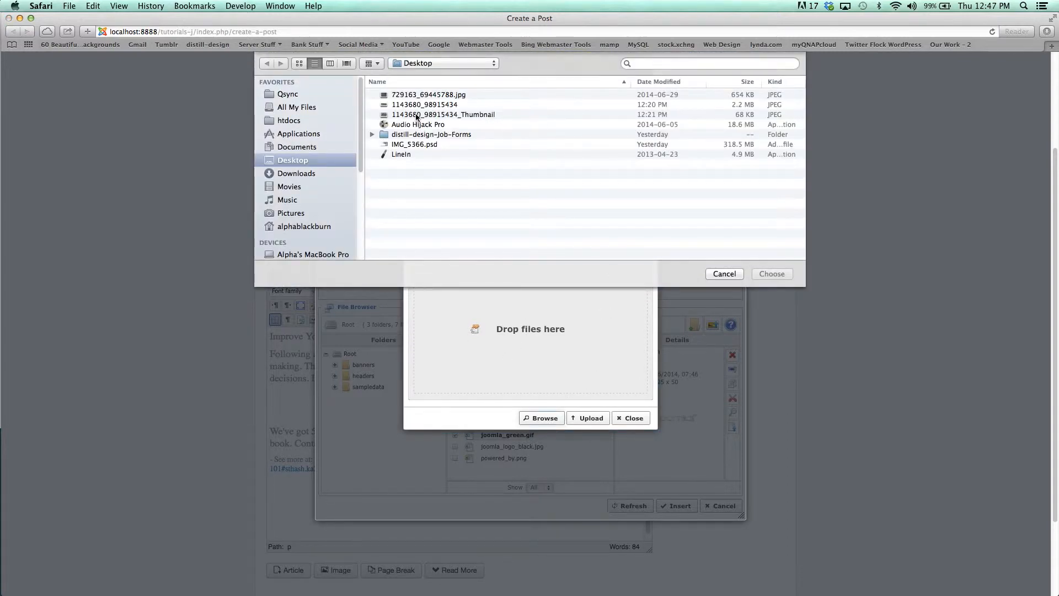
click(431, 95)
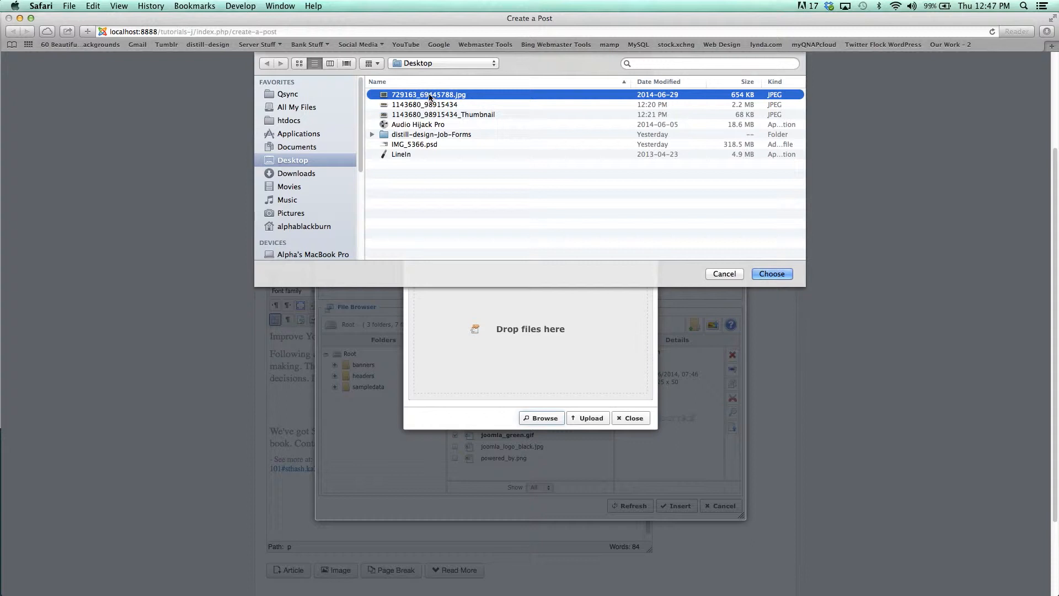
click(771, 273)
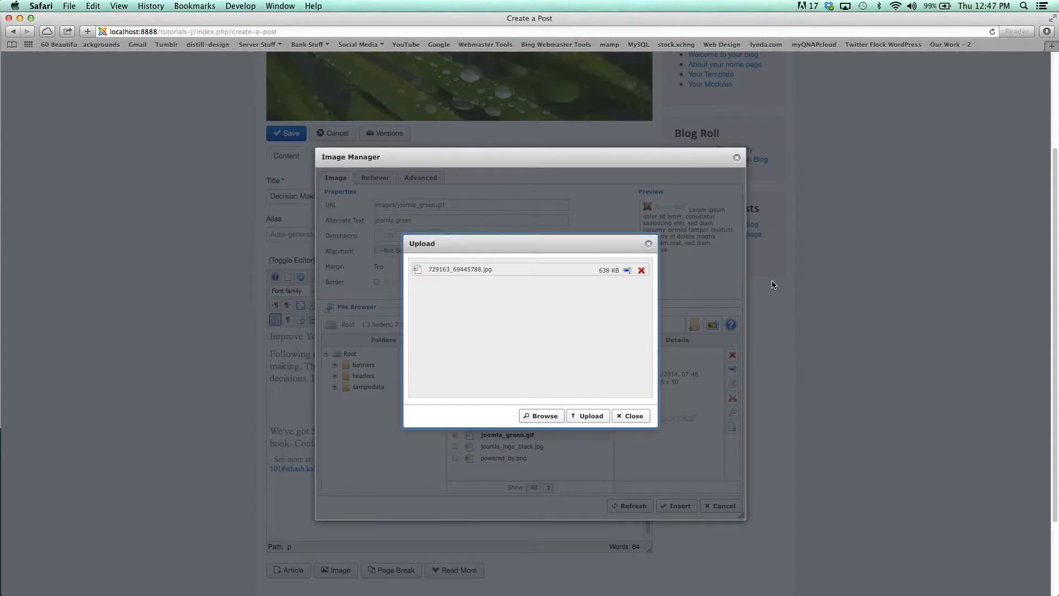
click(594, 417)
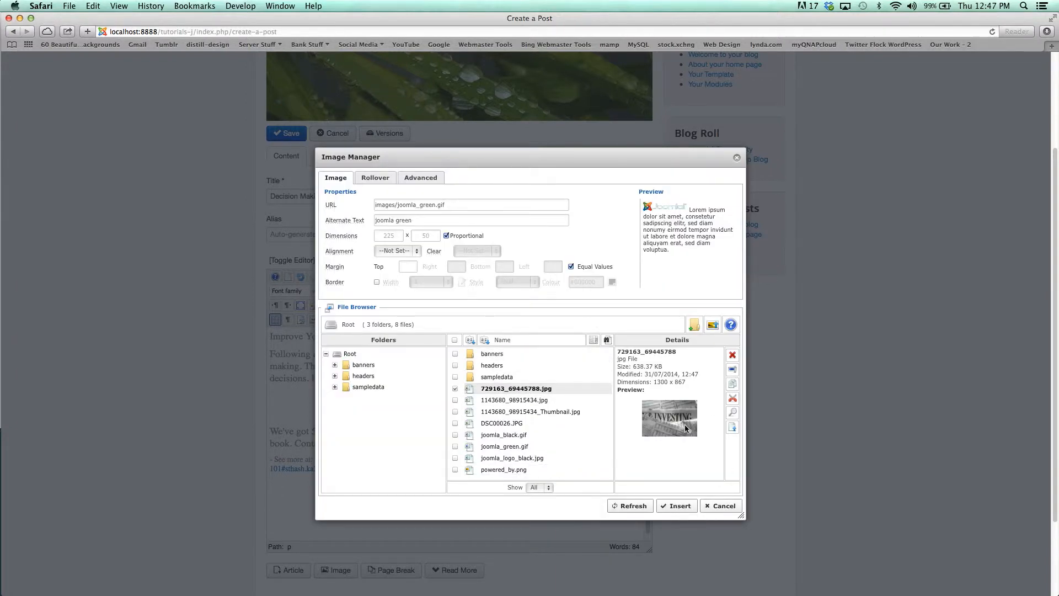
- Select the uploaded 729163_69445788.jpg, set its alternate text to 'In', and insert it into the post
click(491, 392)
click(492, 388)
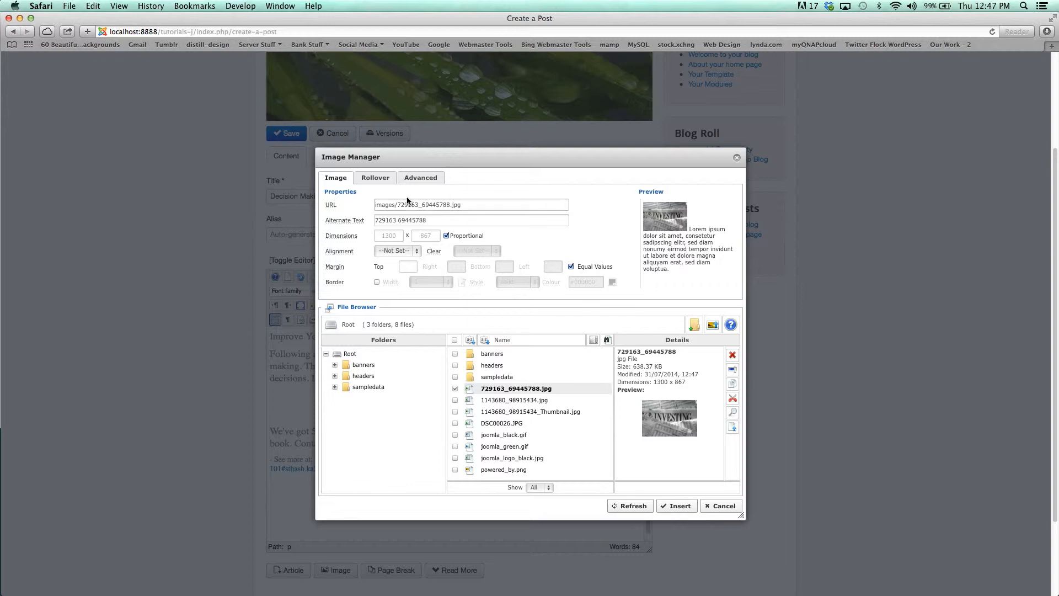
click(432, 219)
drag(432, 219, 375, 218)
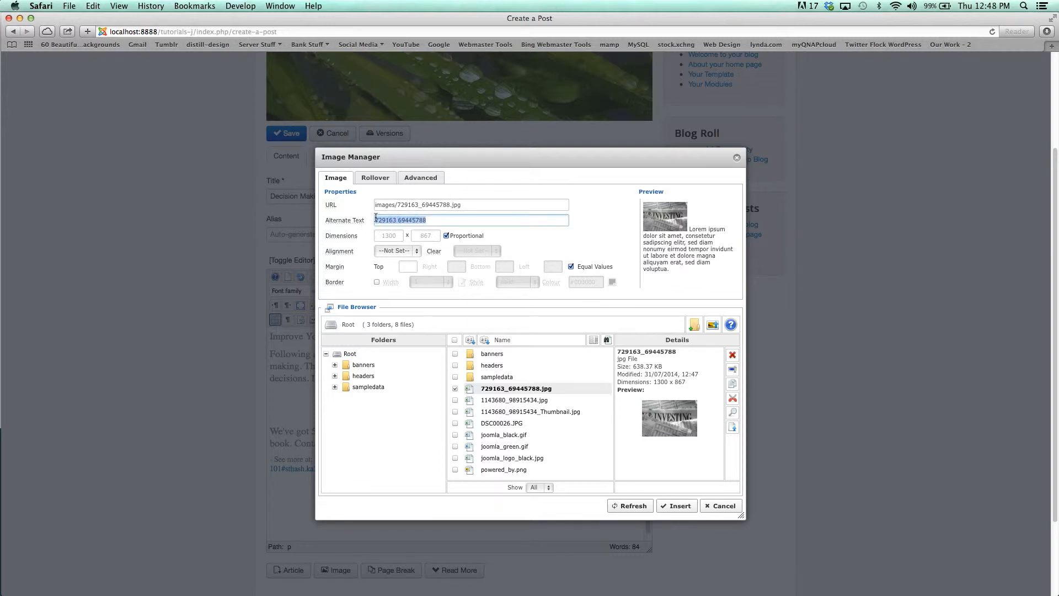
text(Investing)
click(680, 507)
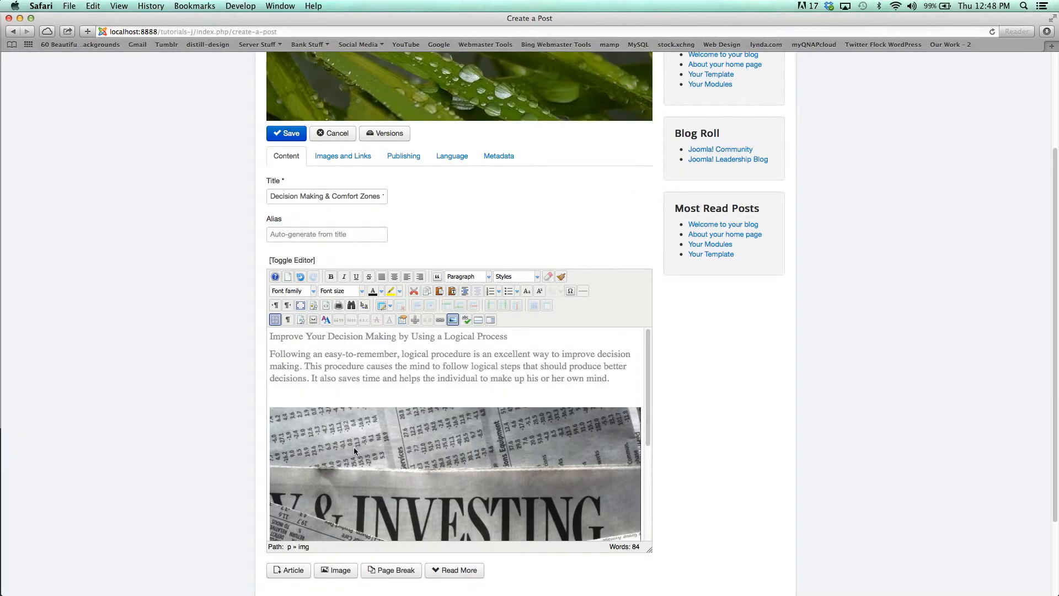
- Save the post
drag(649, 368, 670, 354)
click(292, 138)
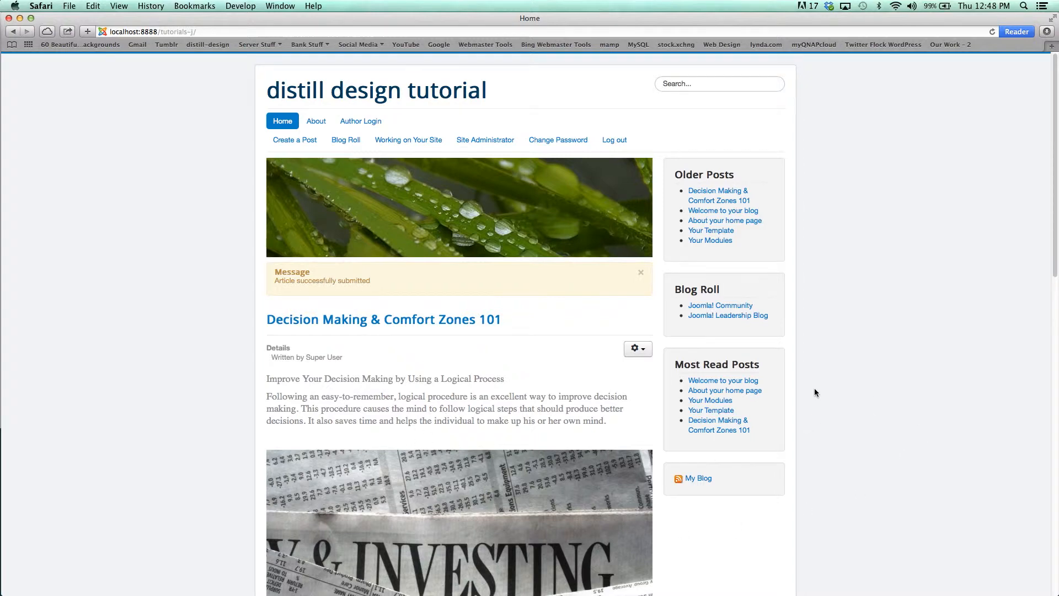
- Scroll through the submitted post on the home page to review how it is displayed
scroll(814, 388, down, 5)
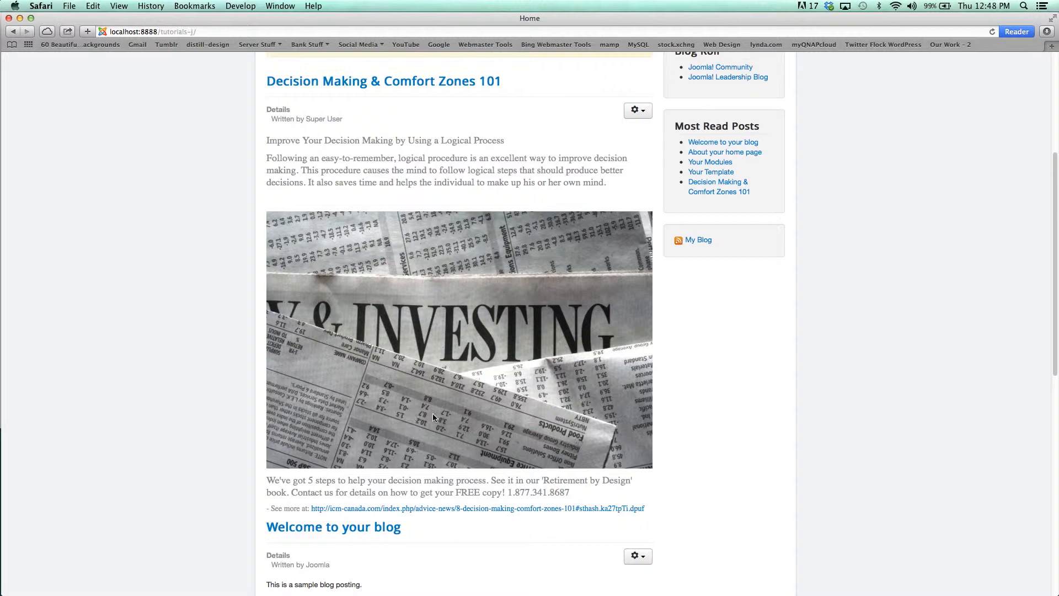
scroll(472, 263, up, 3)
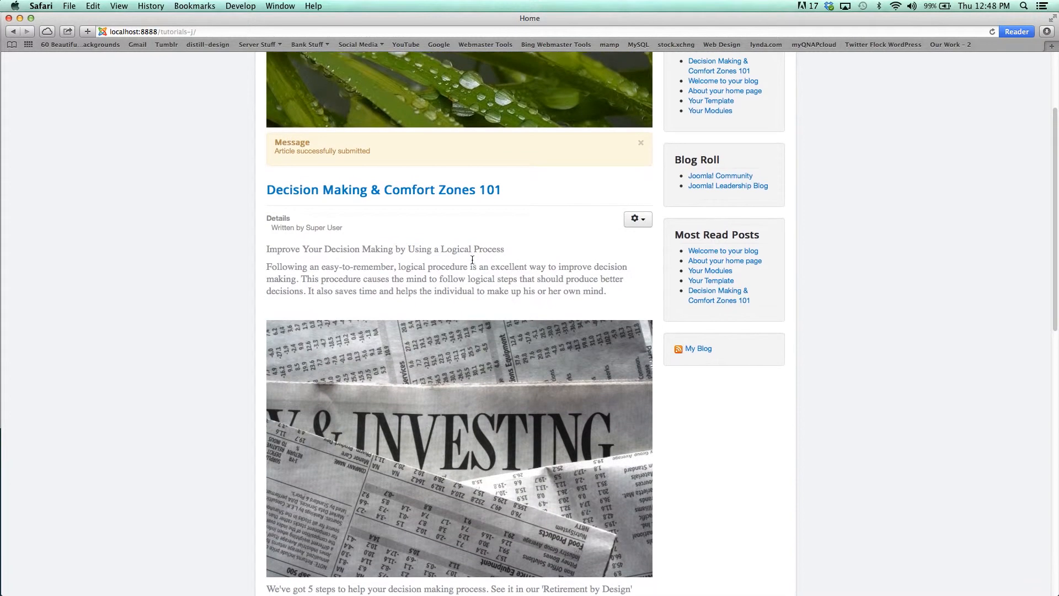
scroll(472, 263, up, 1)
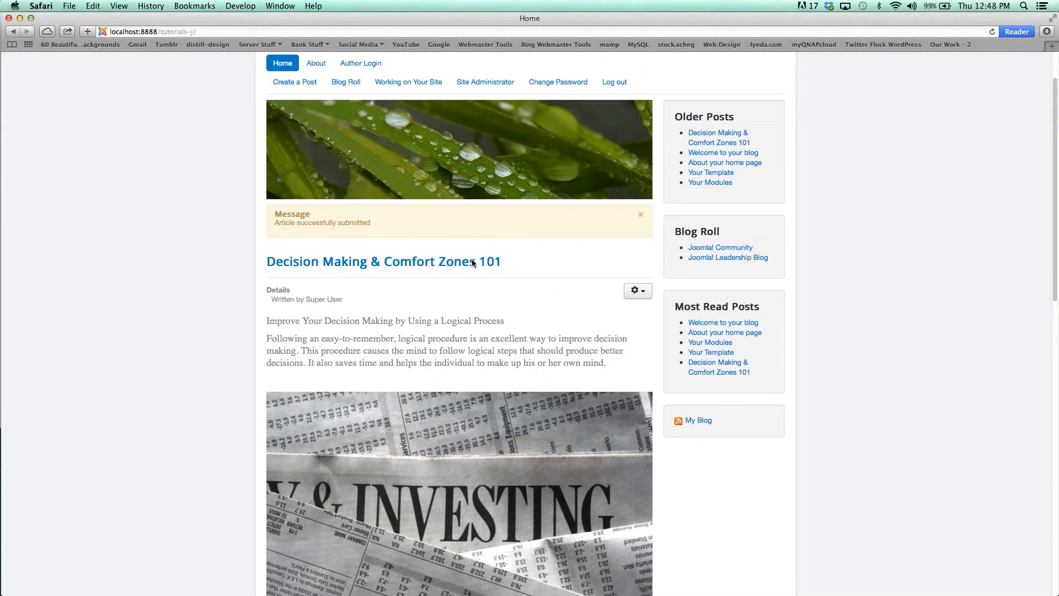
scroll(472, 263, down, 8)
scroll(472, 263, up, 5)
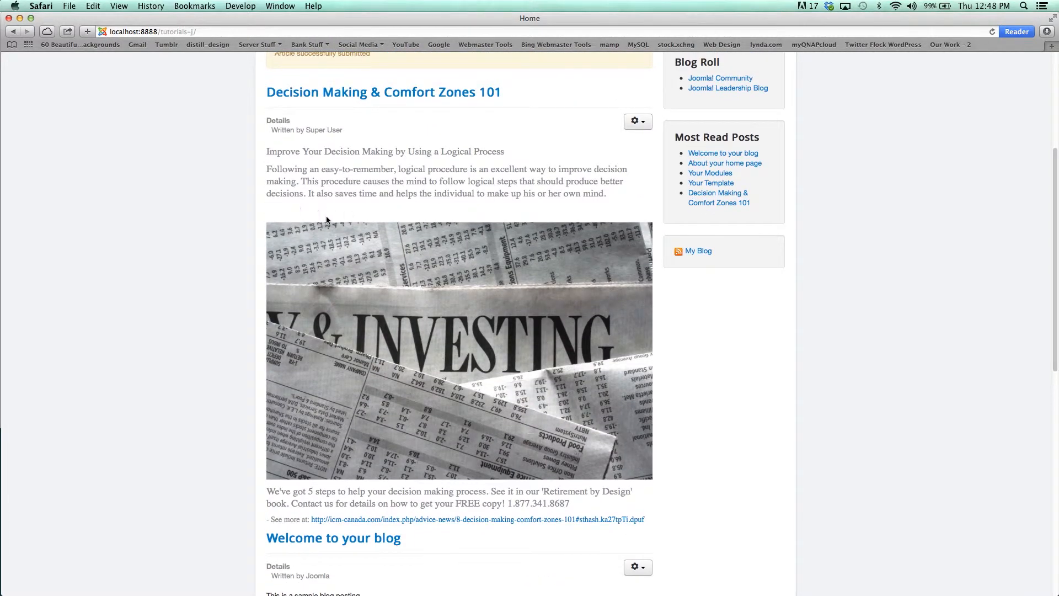
scroll(377, 253, down, 3)
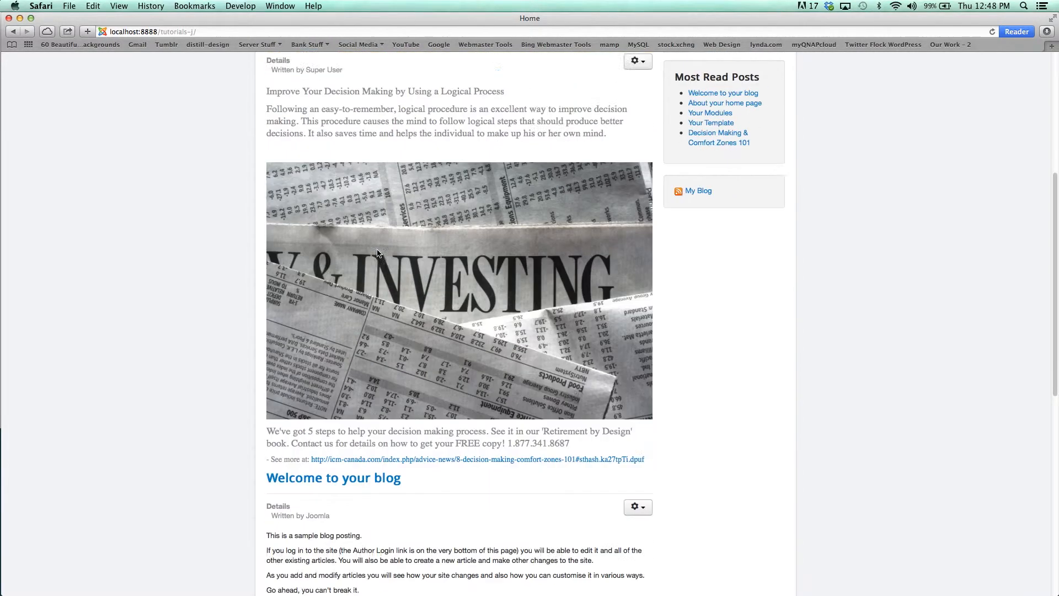
scroll(376, 249, down, 7)
scroll(377, 250, up, 10)
scroll(377, 253, up, 4)
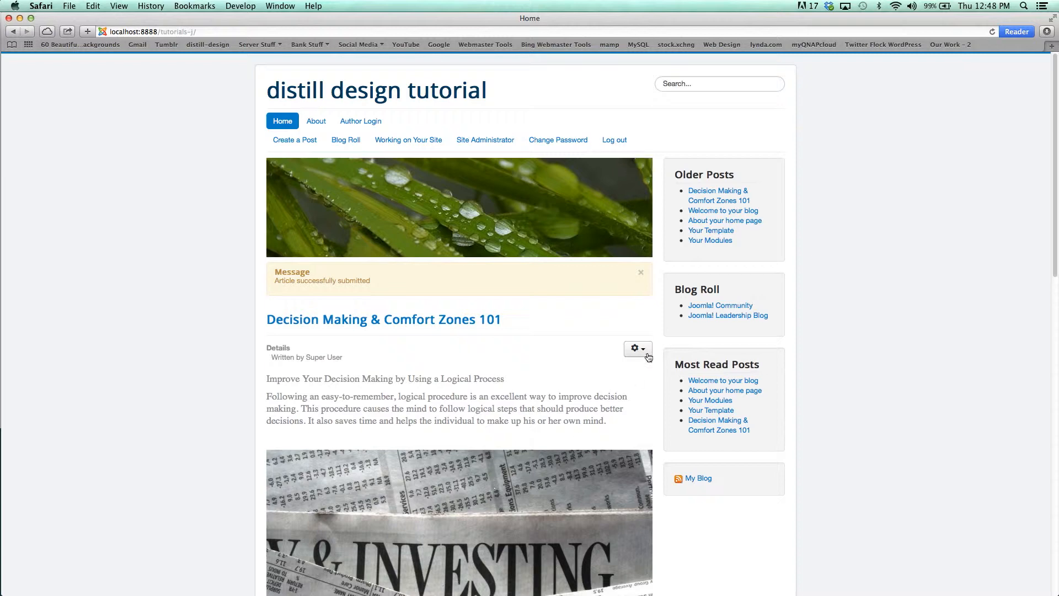
- Open the post for editing and insert a Read More break after the opening paragraph
click(639, 350)
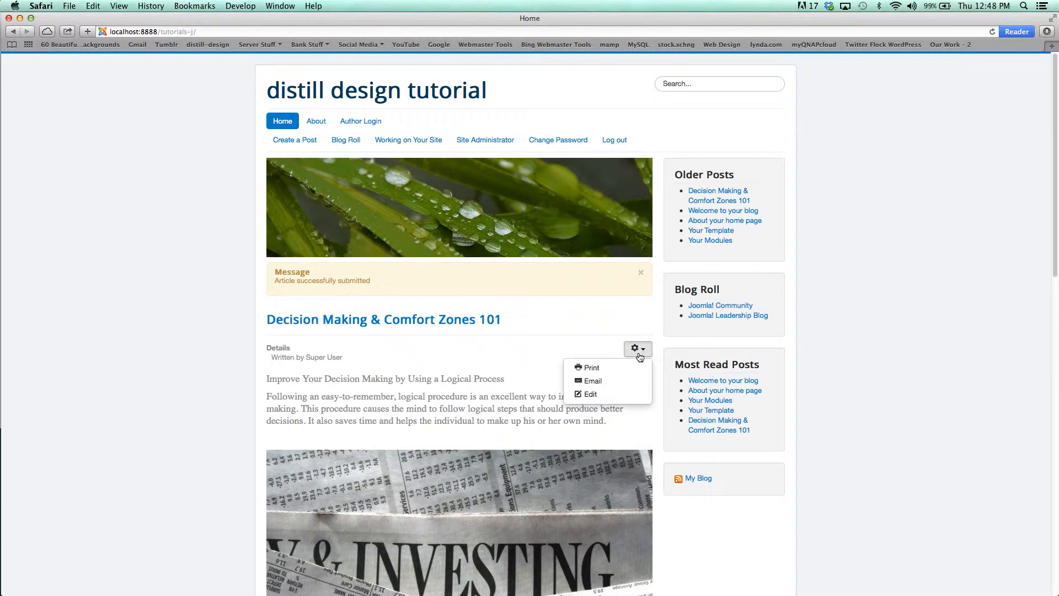
click(589, 394)
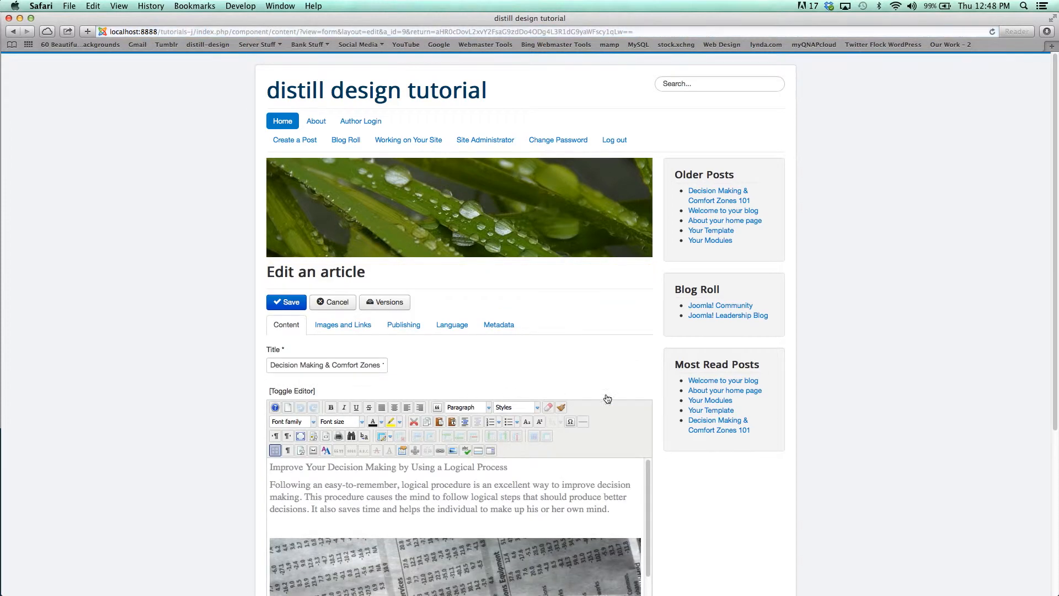
scroll(563, 356, down, 5)
scroll(561, 351, up, 10)
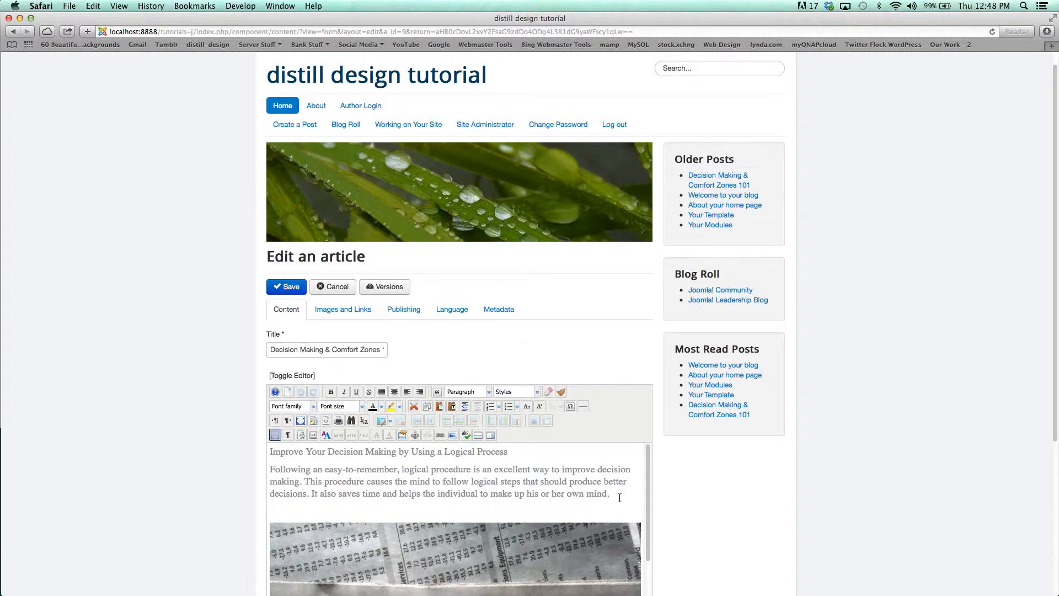
scroll(715, 479, down, 5)
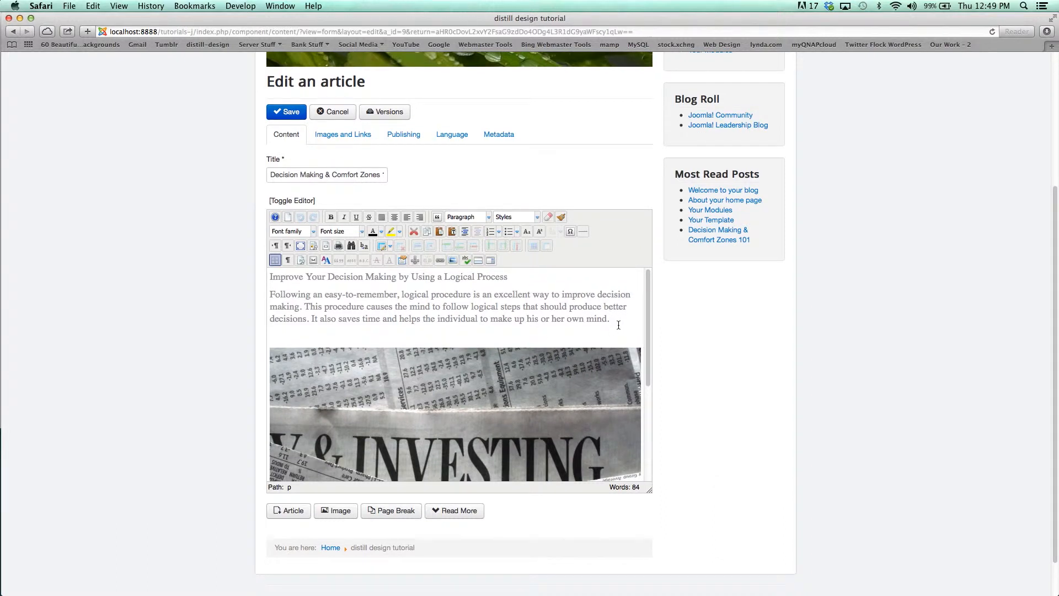
click(464, 513)
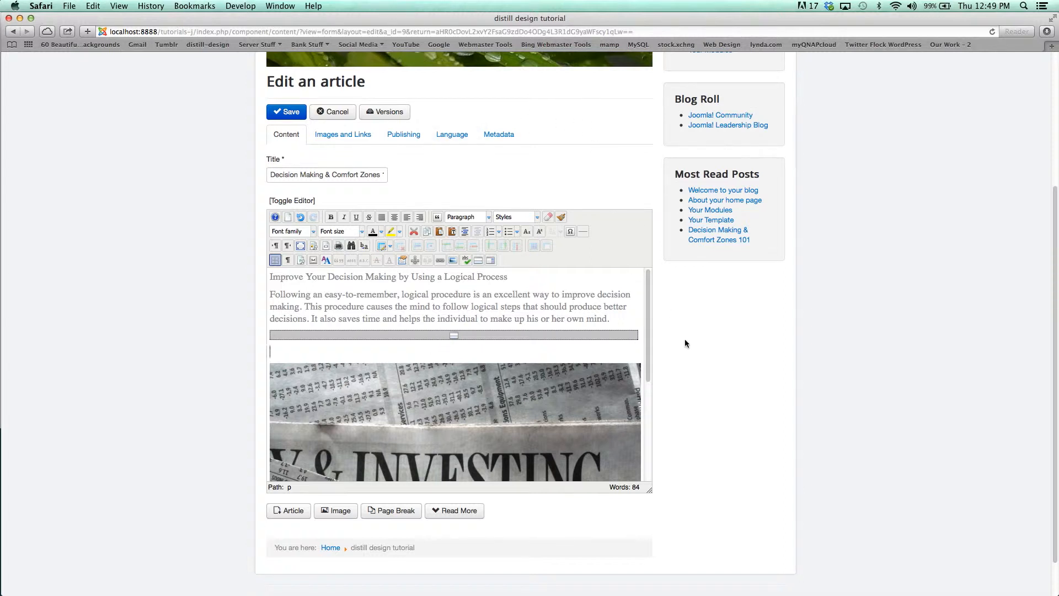
- Set the post's intro image to 1143680_98915434_Thumbnail, first trying to upload it from the Desktop
scroll(203, 215, up, 2)
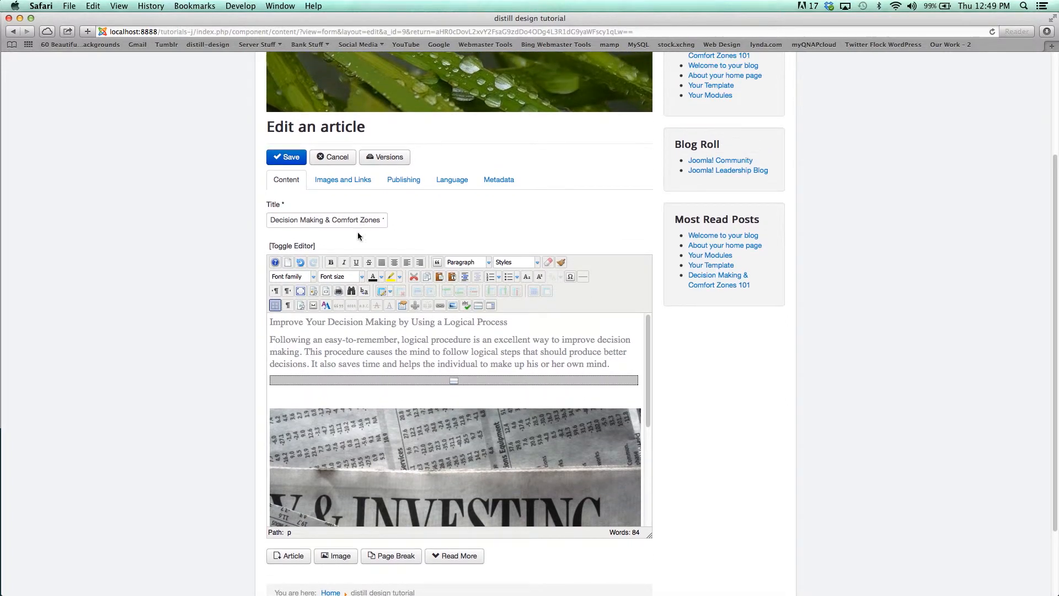
click(337, 180)
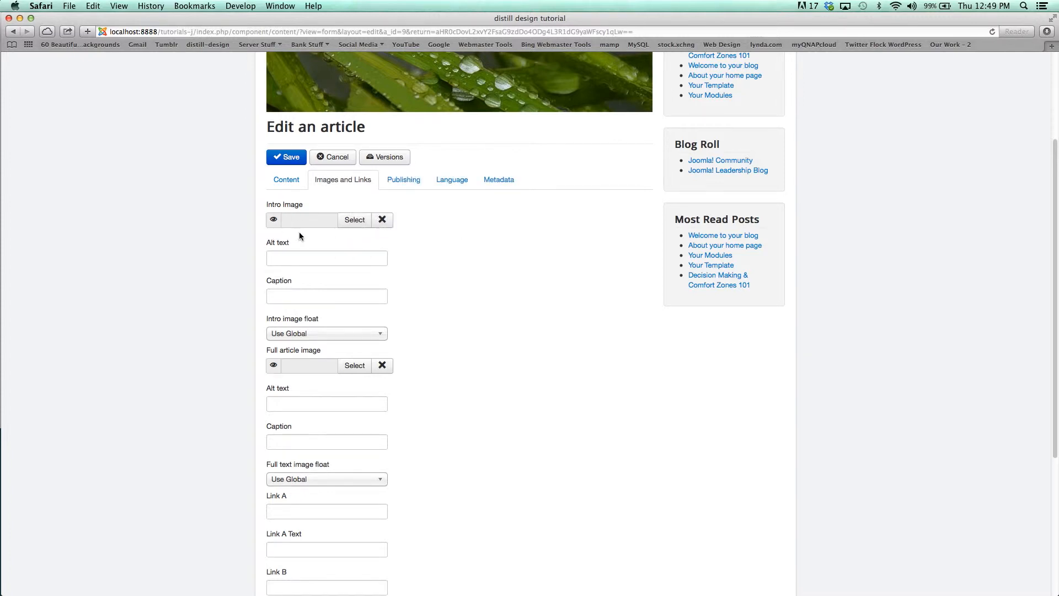
click(354, 220)
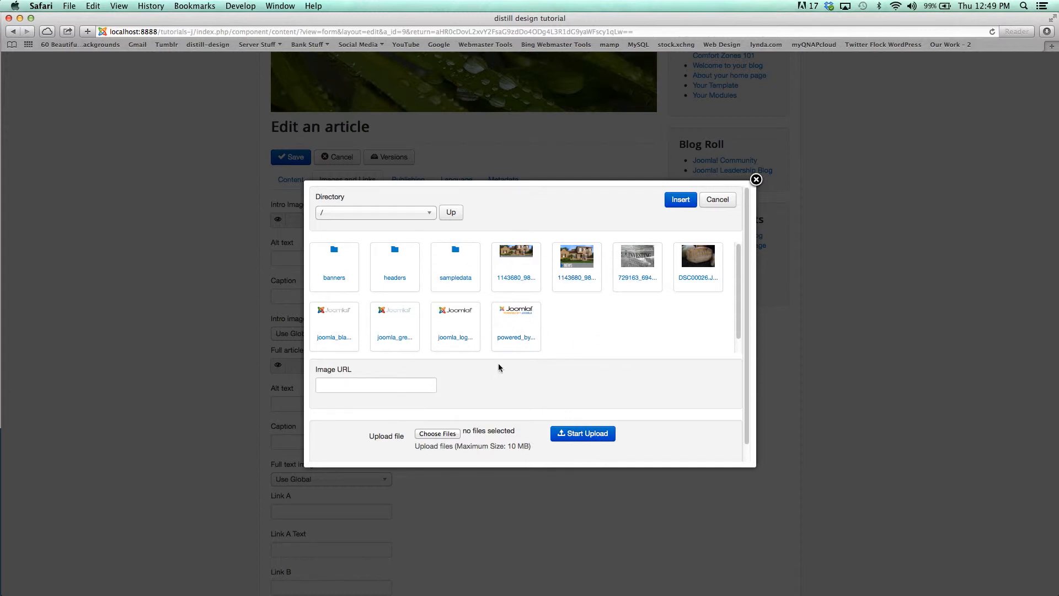
click(441, 434)
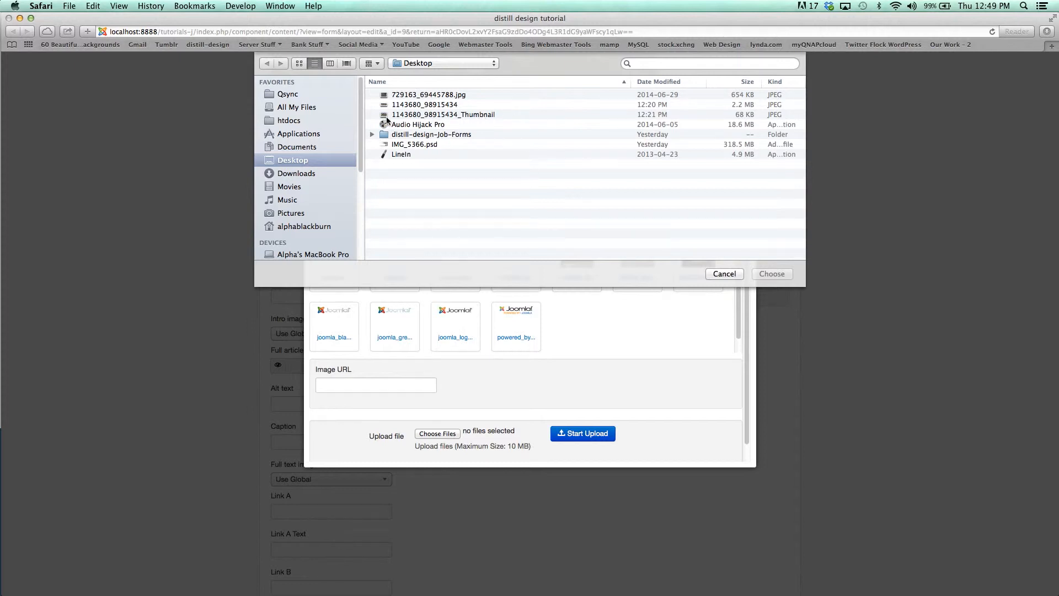
click(405, 114)
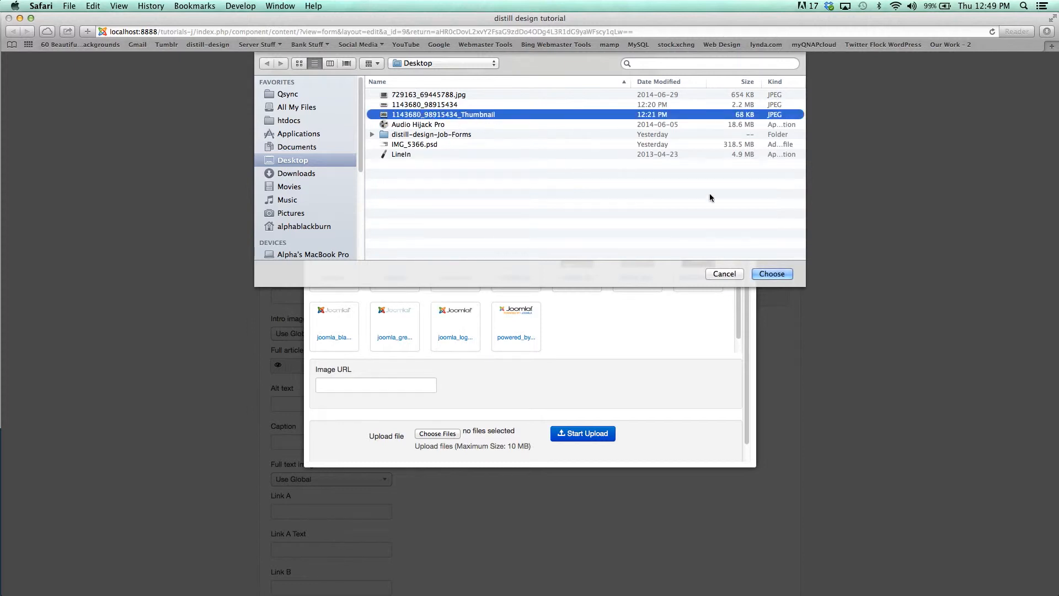
click(775, 276)
click(586, 437)
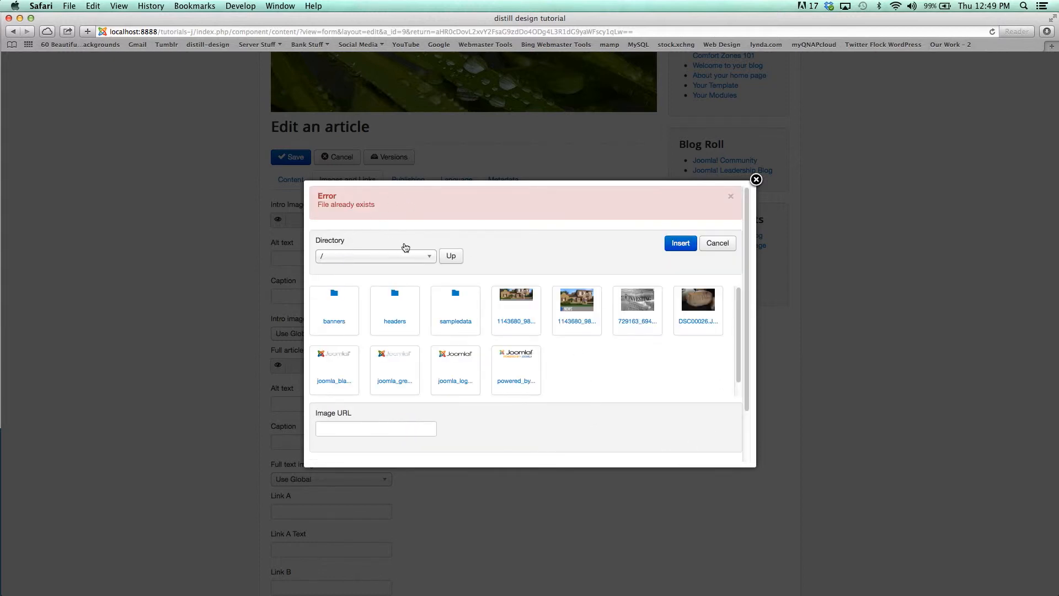
click(578, 304)
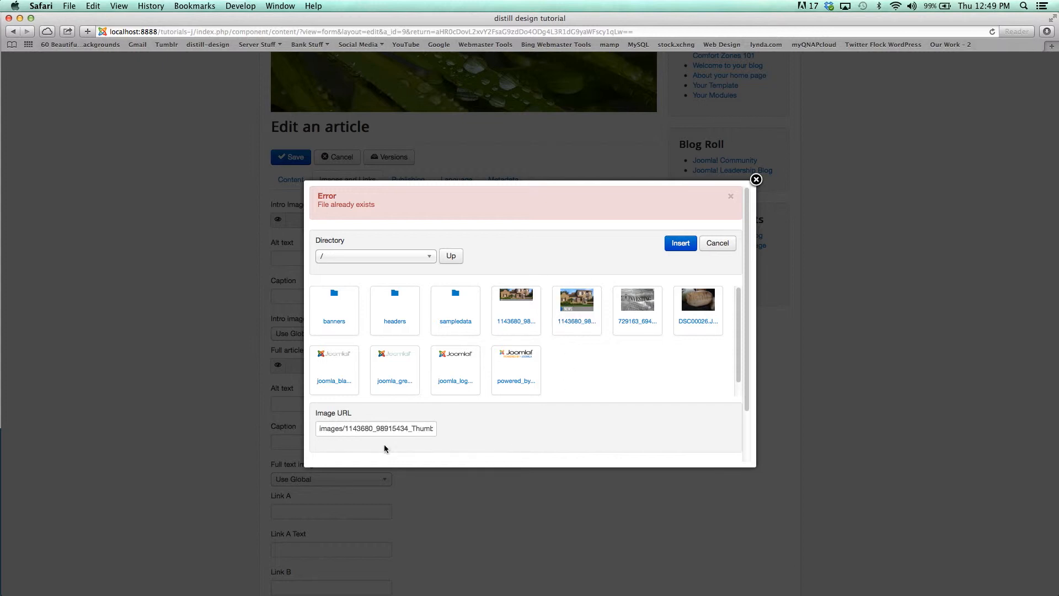
click(681, 244)
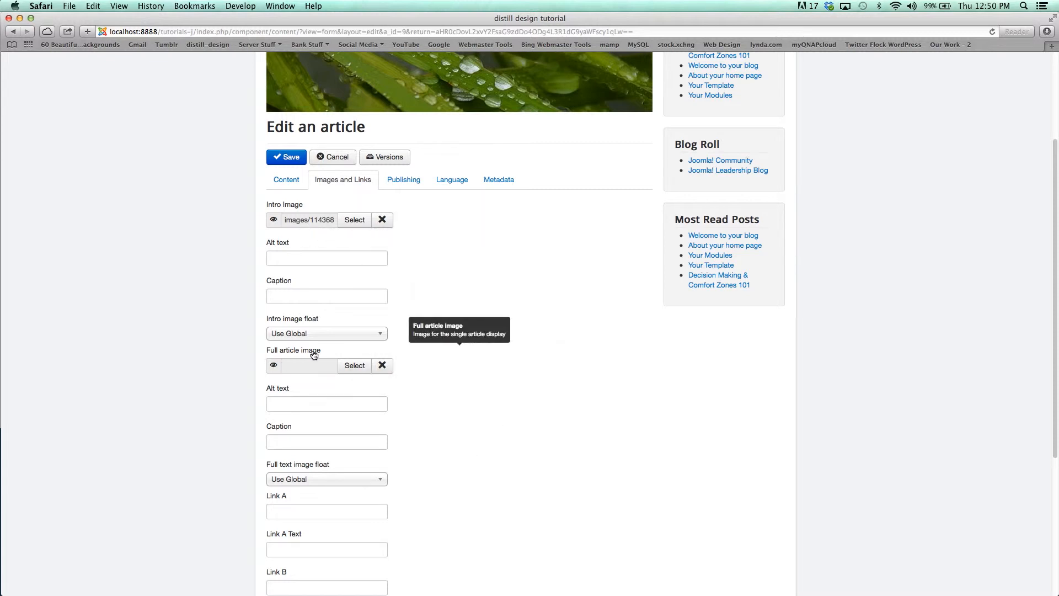
- Set the full article image to 1143680_98915434.jpg from the image library
click(357, 369)
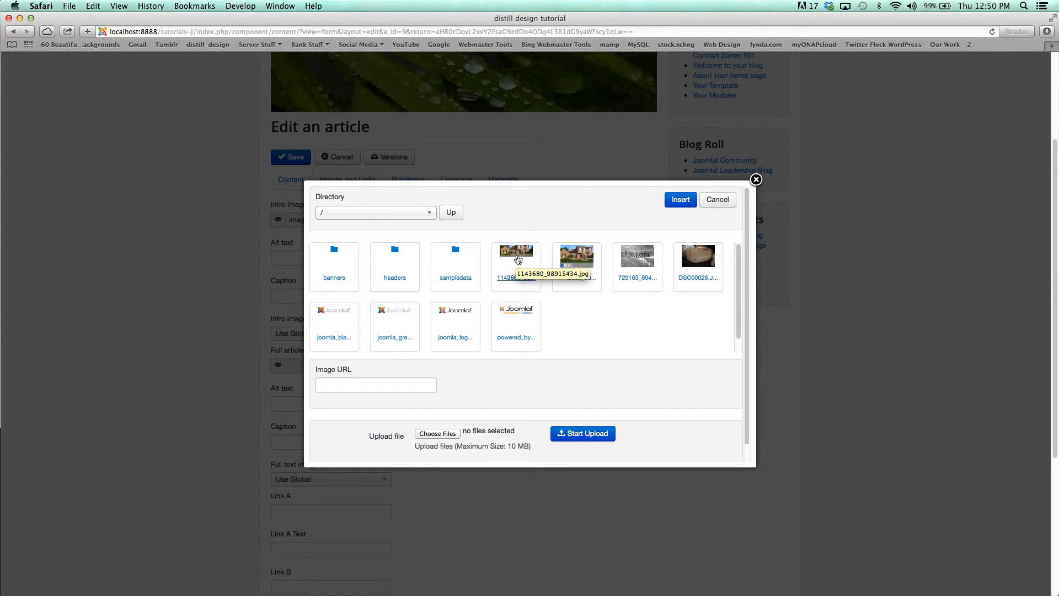
click(517, 259)
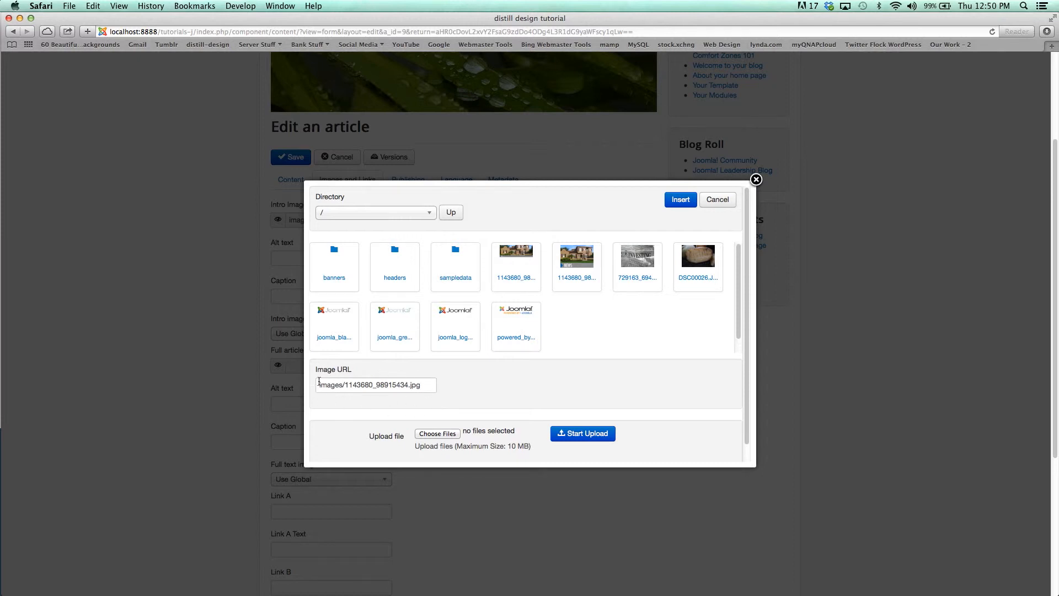
click(680, 202)
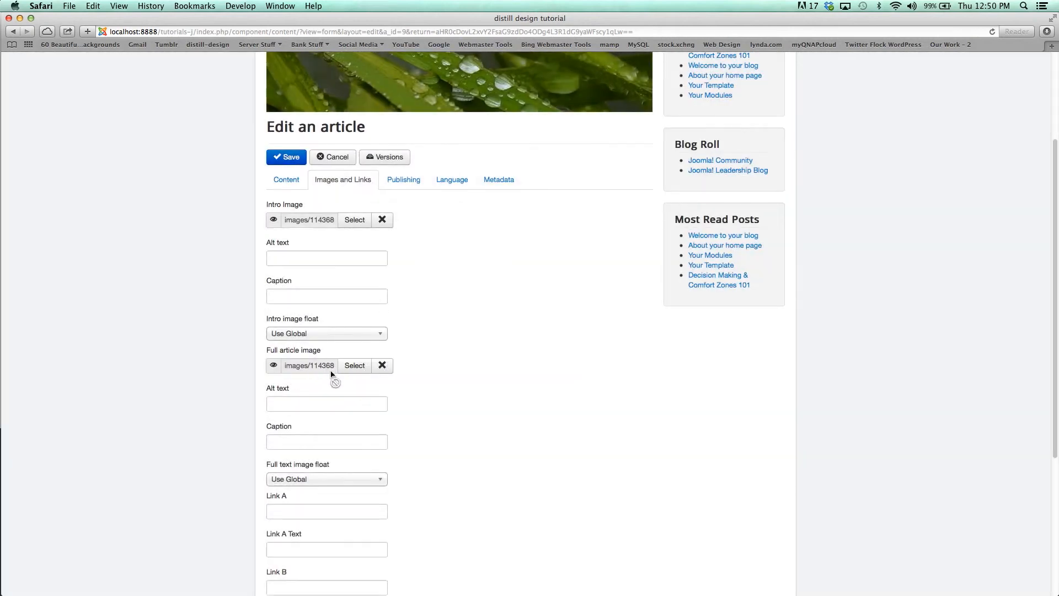
- Check the remaining image, link and metadata options, then save the edited article
scroll(504, 341, down, 3)
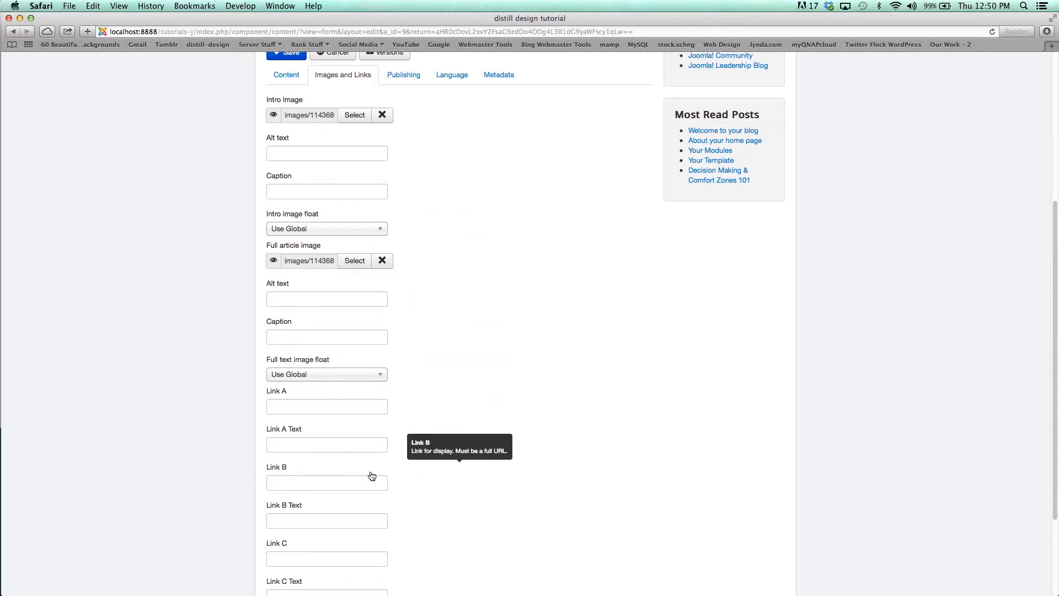
scroll(461, 240, up, 9)
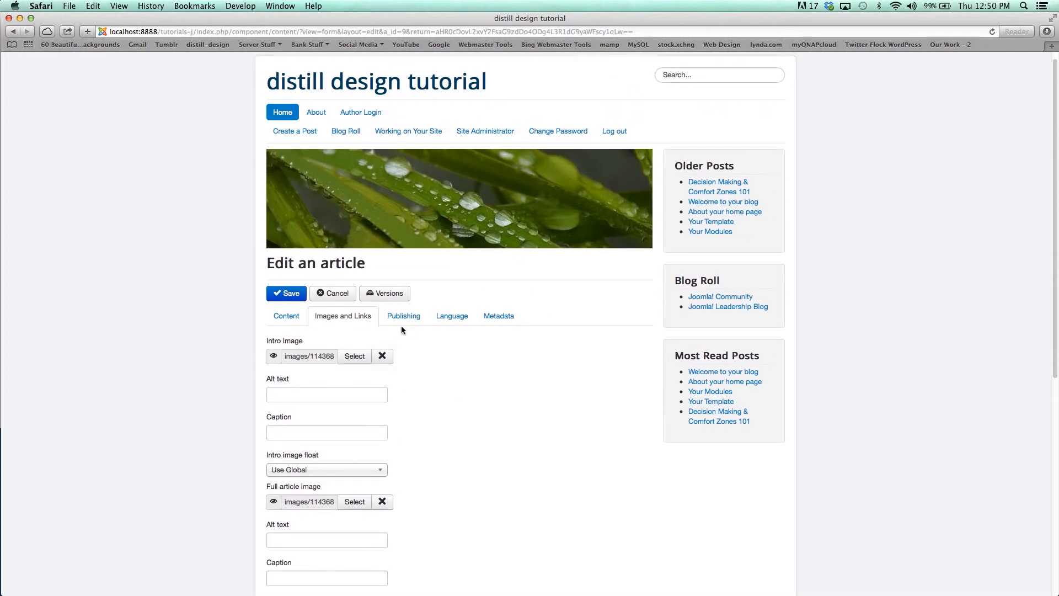
click(500, 317)
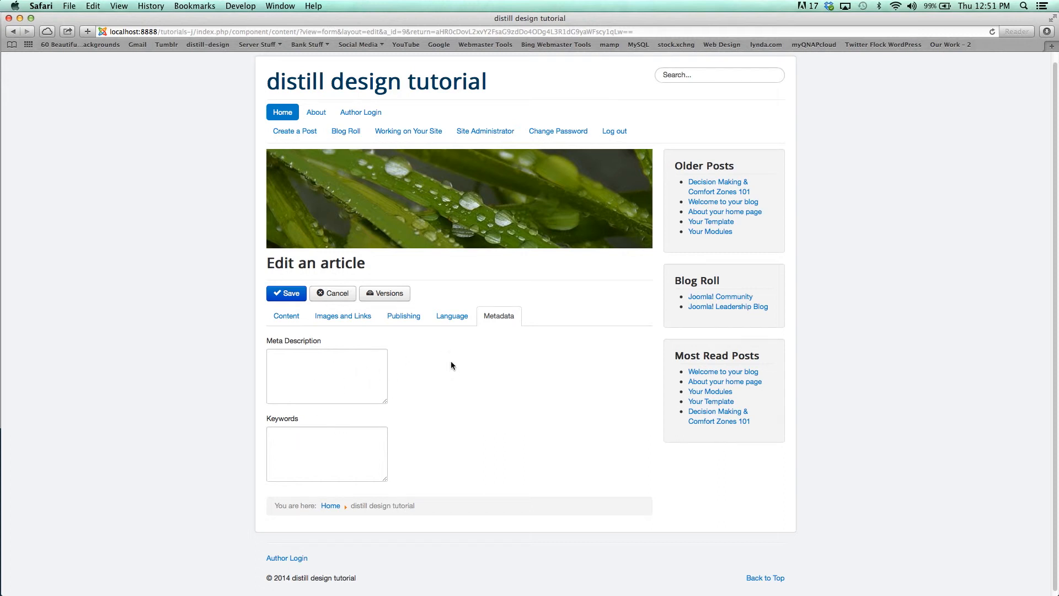
click(291, 321)
click(288, 296)
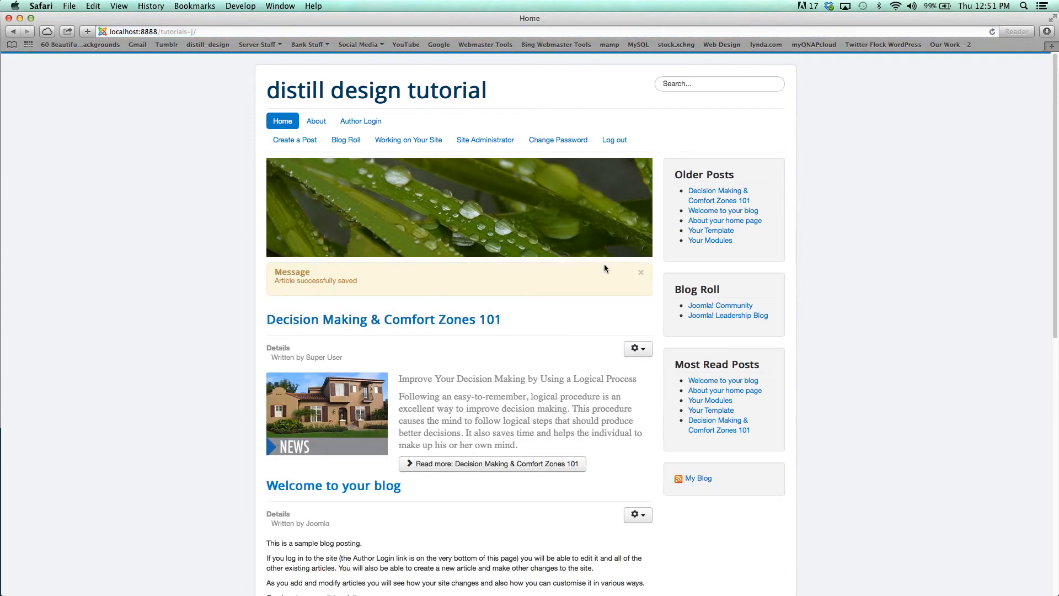
- Open the full post through its Read more link and scroll through it to review the layout
scroll(863, 378, down, 2)
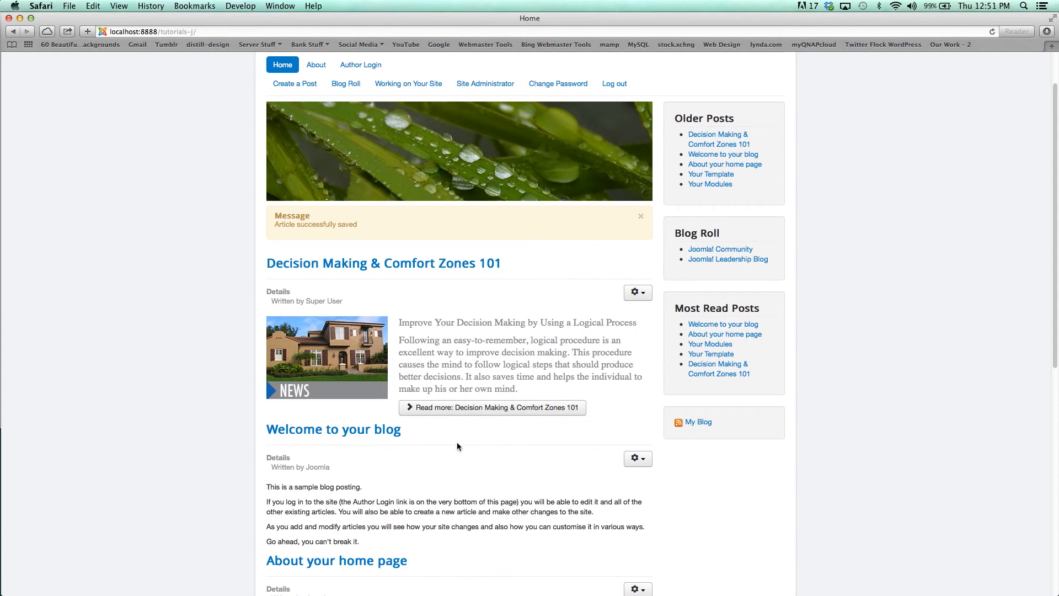
click(493, 408)
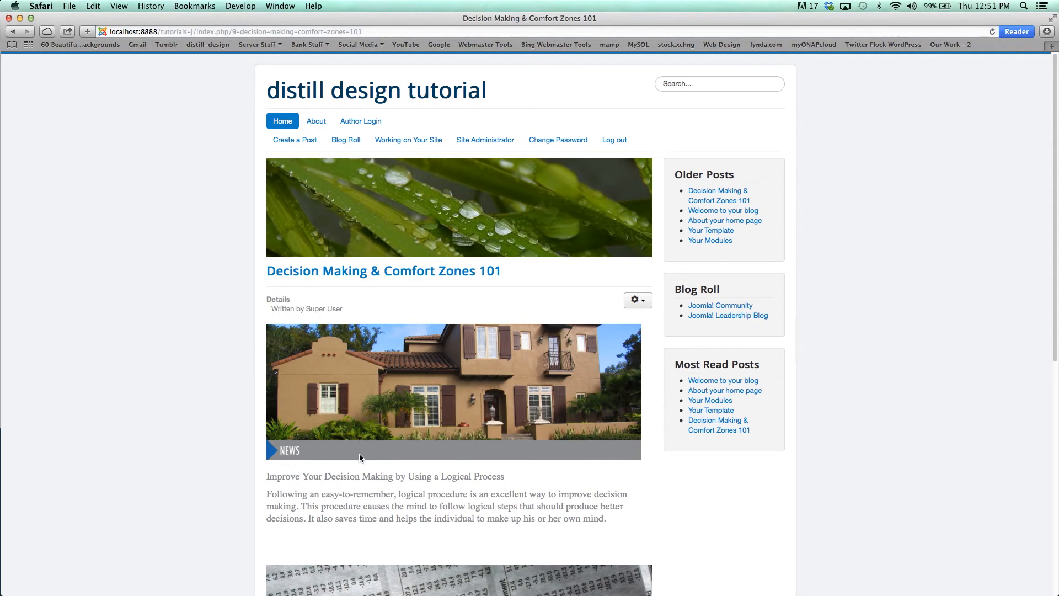
scroll(359, 457, down, 2)
scroll(359, 457, down, 4)
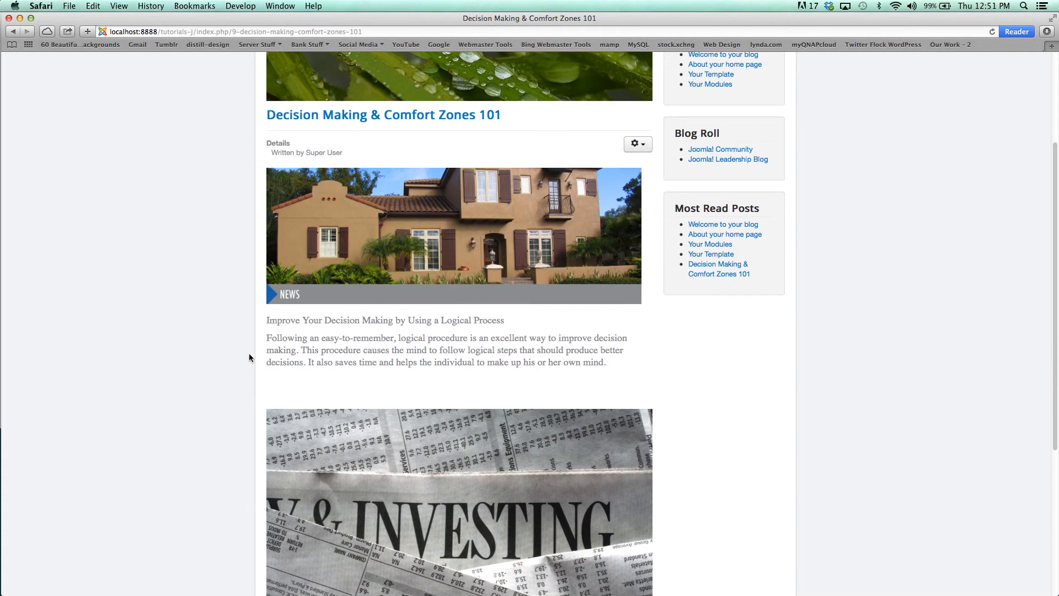
scroll(250, 356, down, 6)
scroll(249, 354, down, 1)
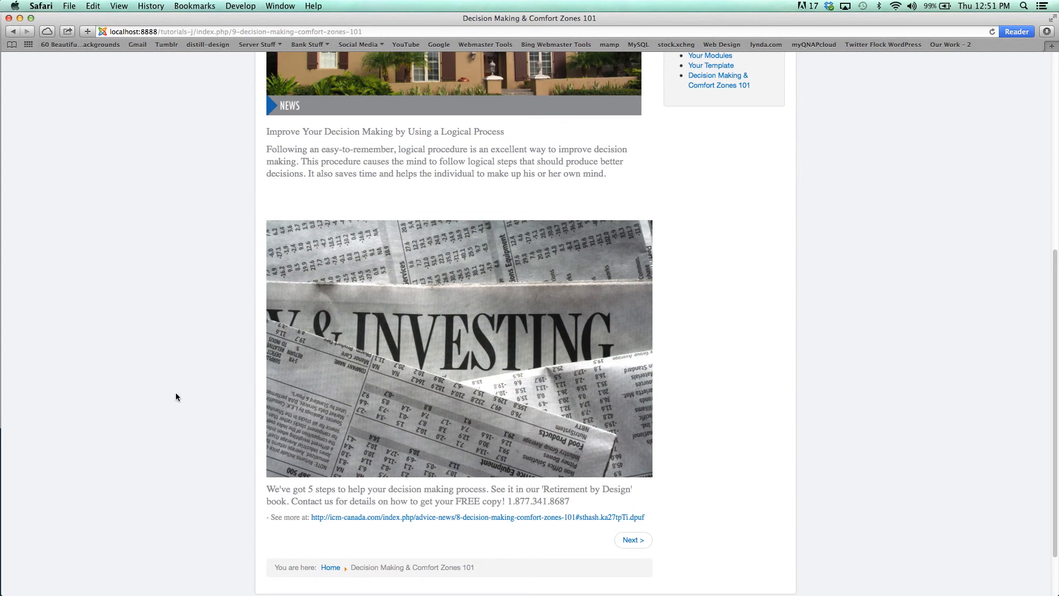
scroll(175, 393, up, 7)
scroll(176, 392, up, 5)
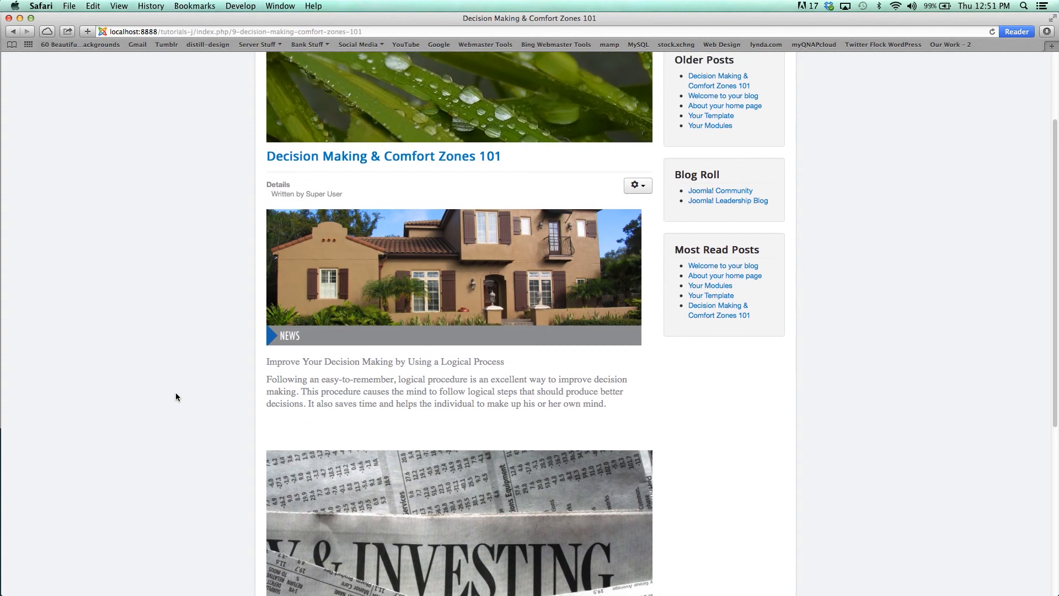